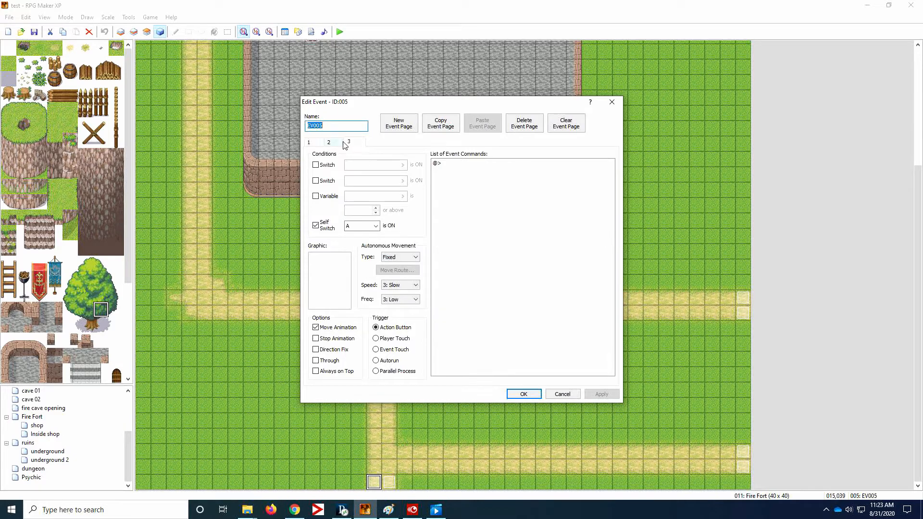
- Review the command list on page 2 of the Fire Fort event, down to the self switch and player transfer commands
left_click(334, 142)
left_click_drag(612, 208, 626, 330)
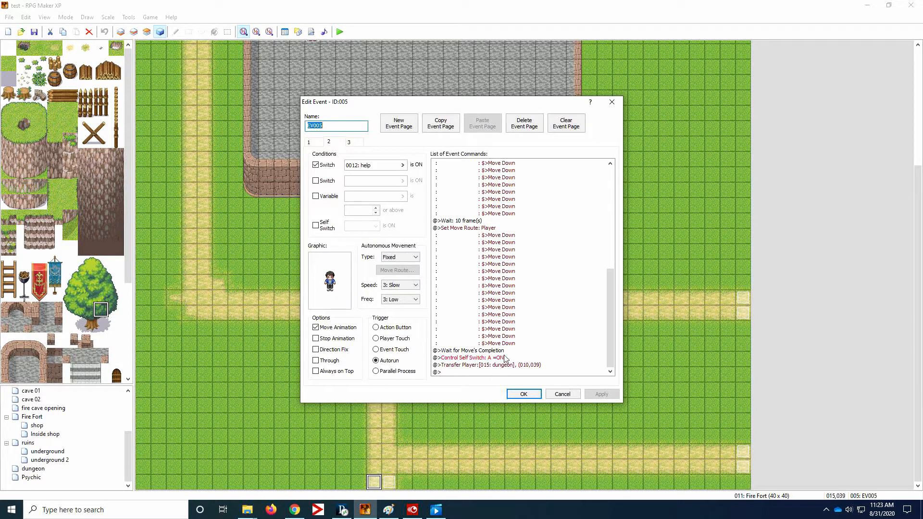
left_click(464, 351)
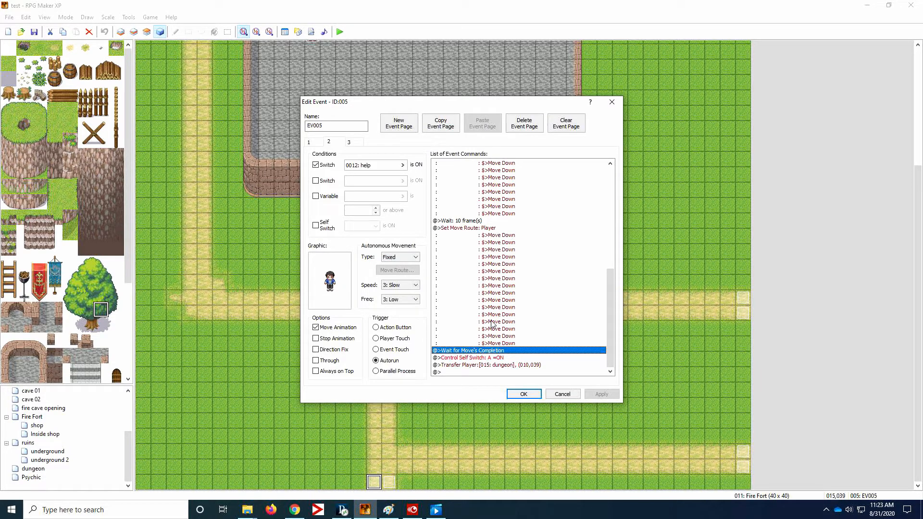
left_click(523, 394)
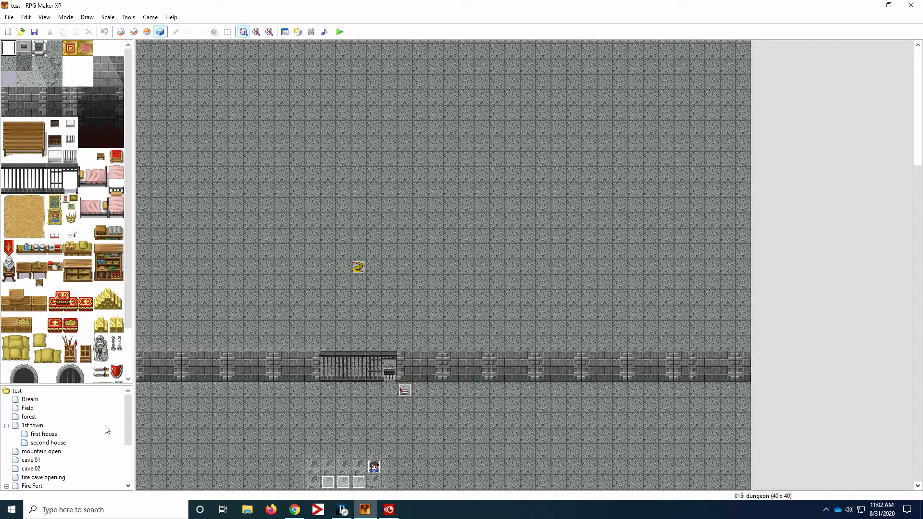
- Open the lever event beside the cell gate on the dungeon map for editing
left_click_drag(128, 411, 131, 453)
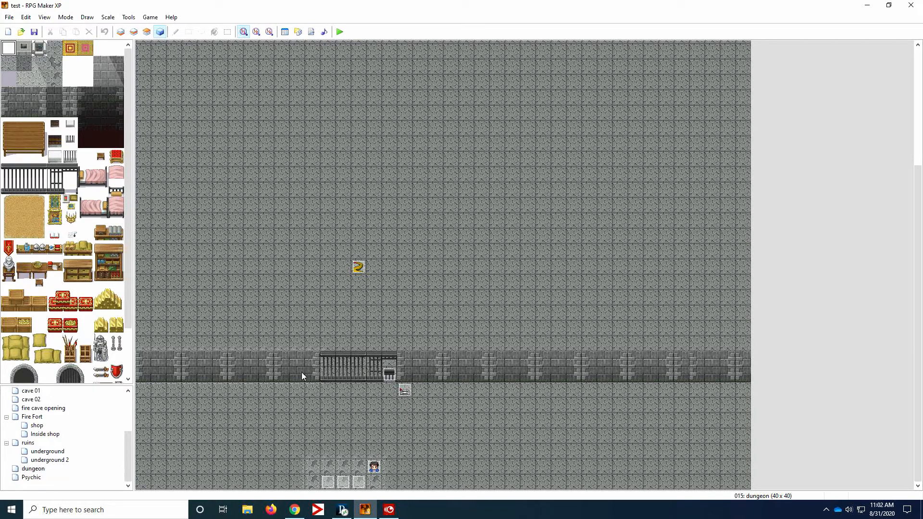
double_click(406, 391)
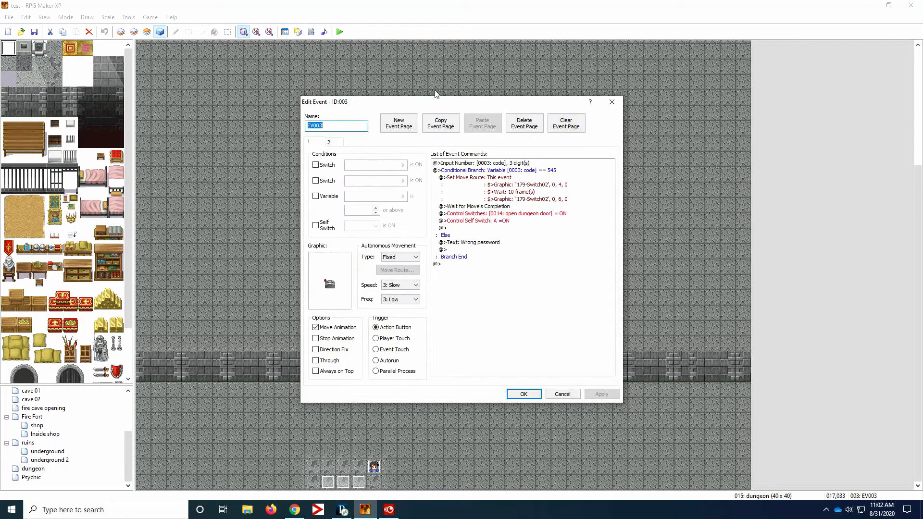
left_click_drag(438, 105, 580, 109)
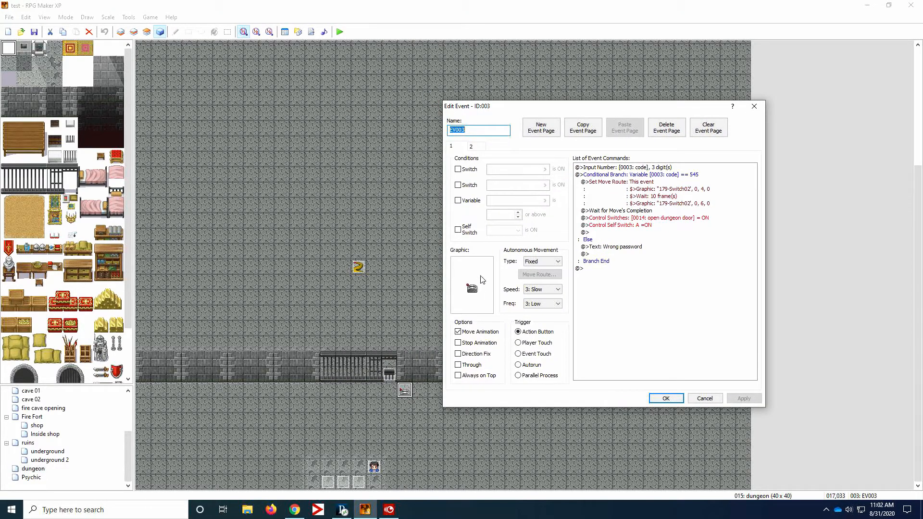
- Compare the 178-Switch01 graphic and set the lever event's graphic to the first lever in 179-Switch02
double_click(472, 299)
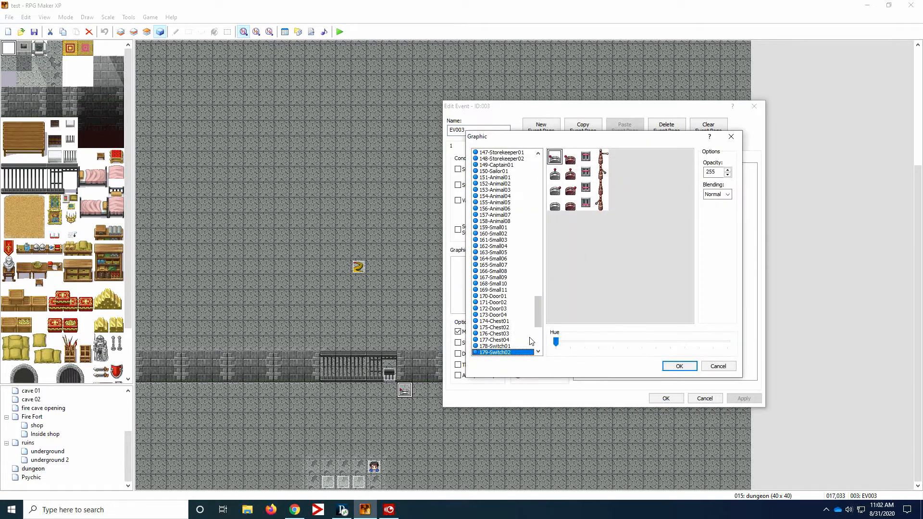
left_click(511, 346)
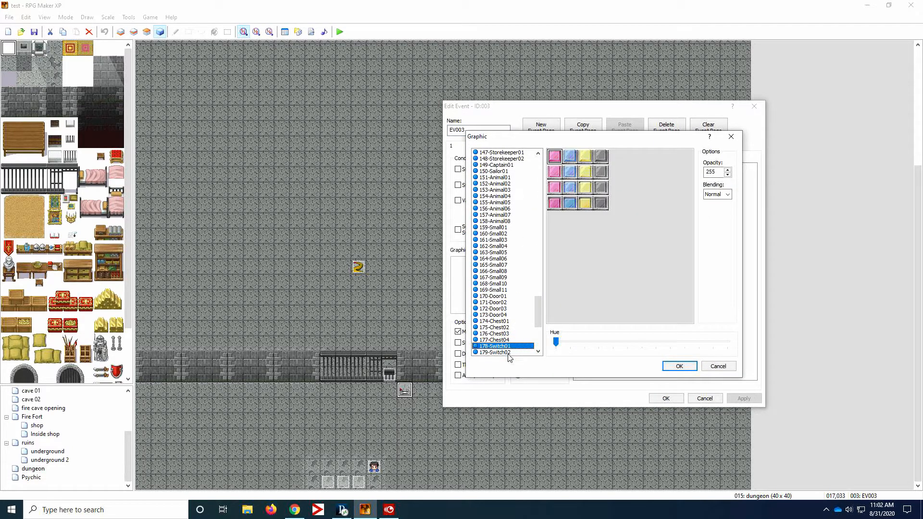
left_click(511, 353)
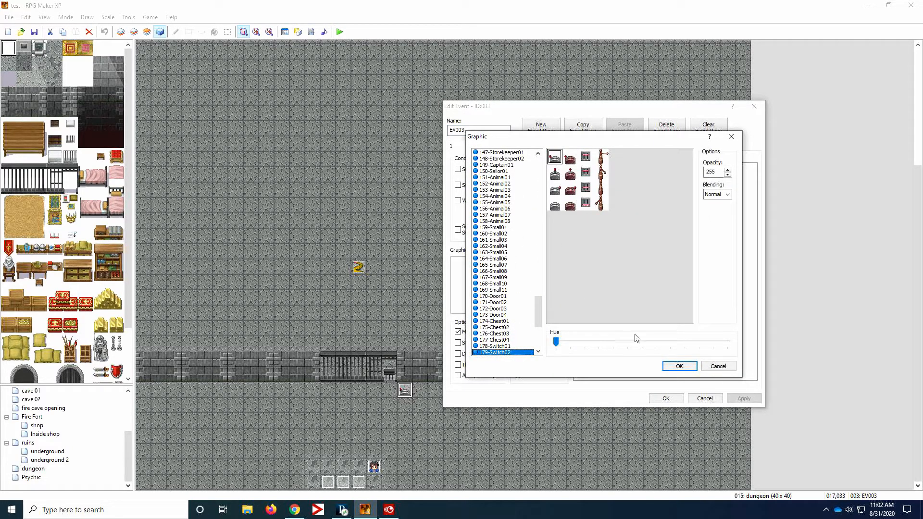
left_click(679, 367)
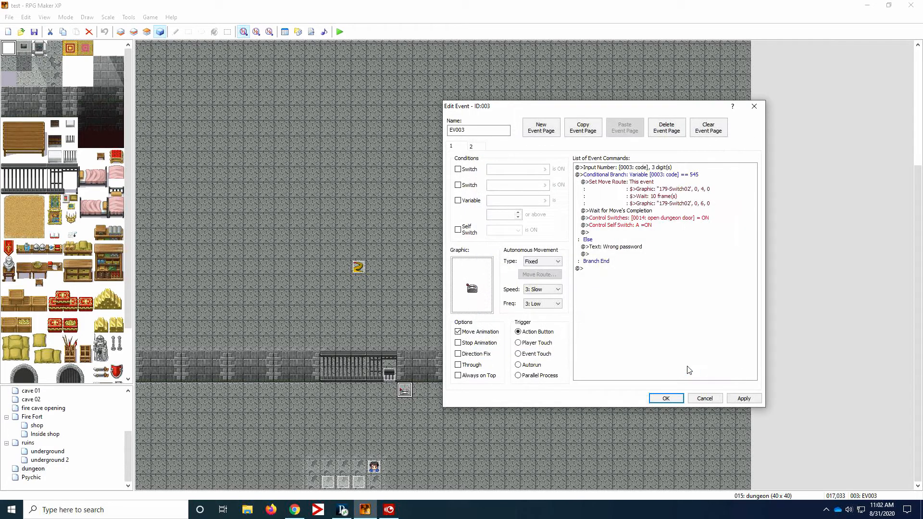
left_click_drag(549, 111, 545, 98)
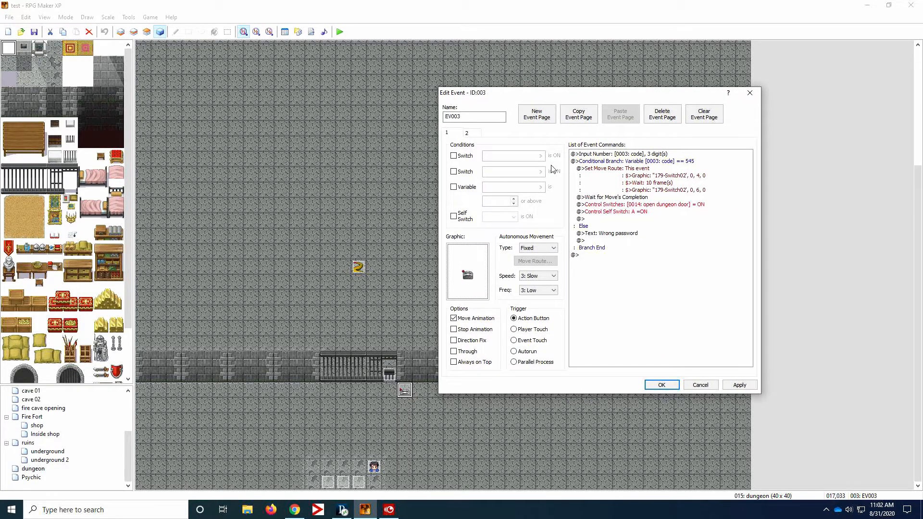
- Try an Input Number command at the start of the event with variable 0003: code and 3 digits, and cancel it
left_click(624, 155)
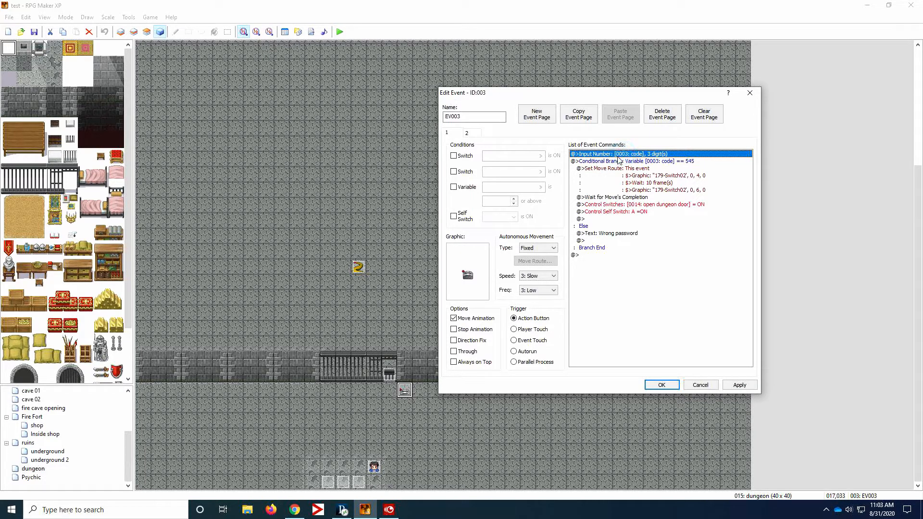
right_click(607, 155)
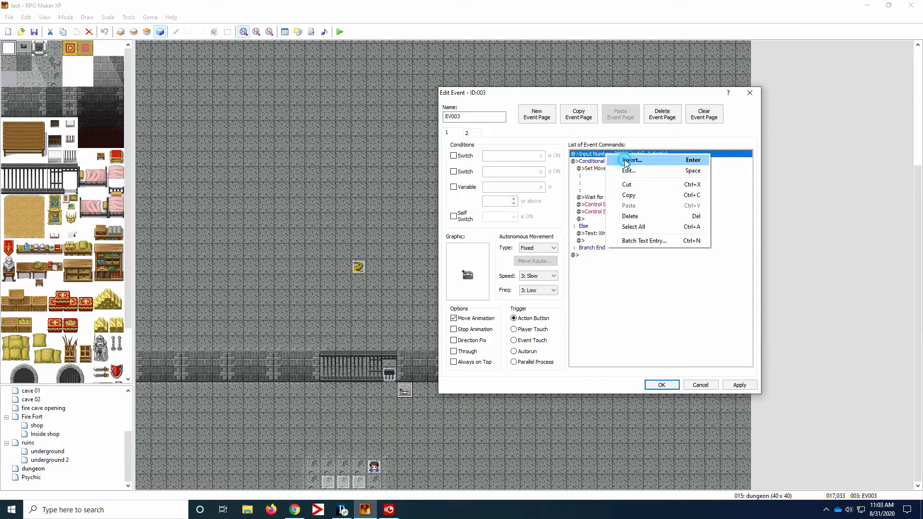
left_click(626, 161)
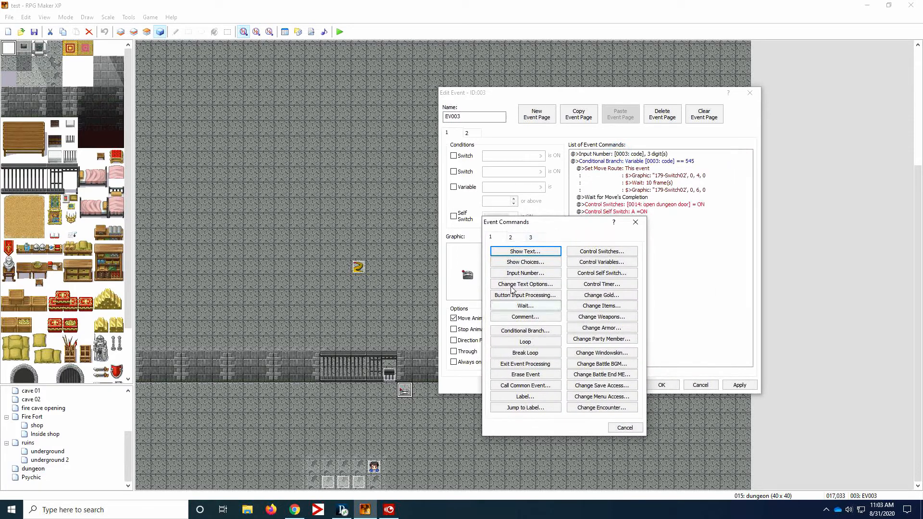
left_click(510, 238)
left_click(500, 238)
left_click(528, 273)
left_click(567, 326)
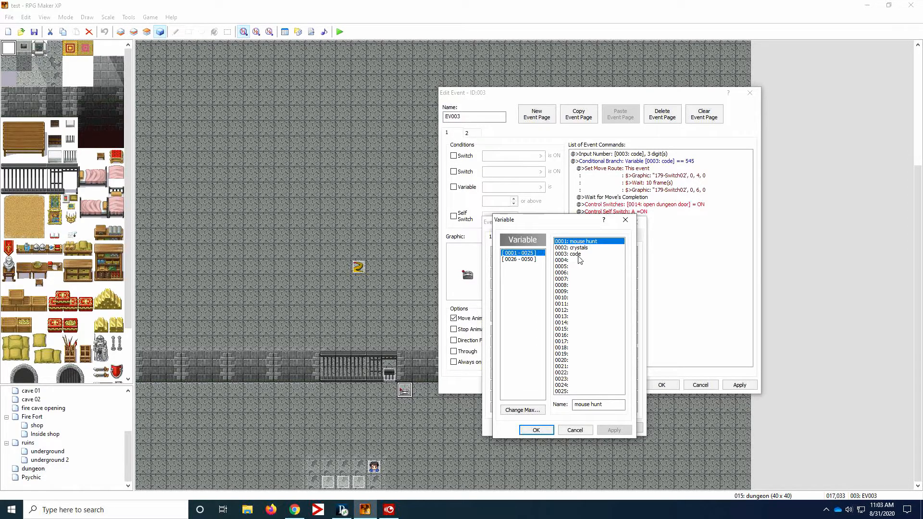
left_click(561, 429)
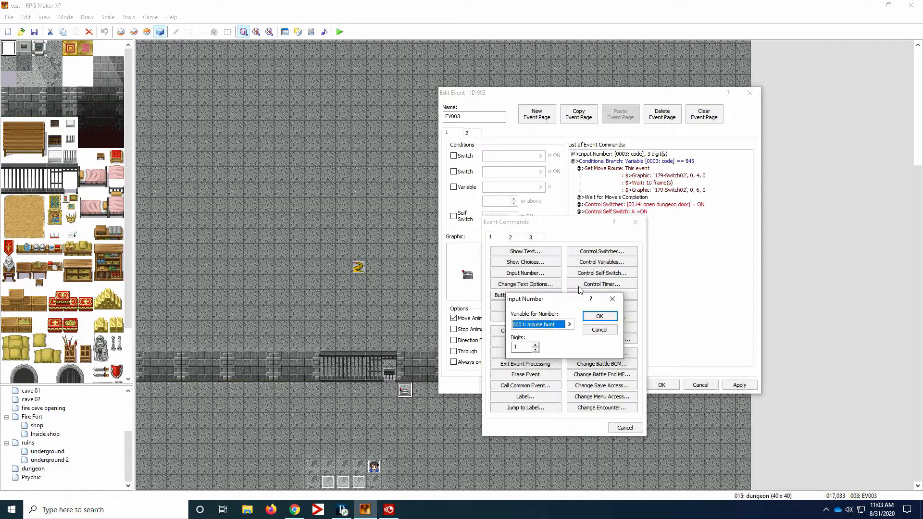
left_click(569, 324)
left_click(579, 254)
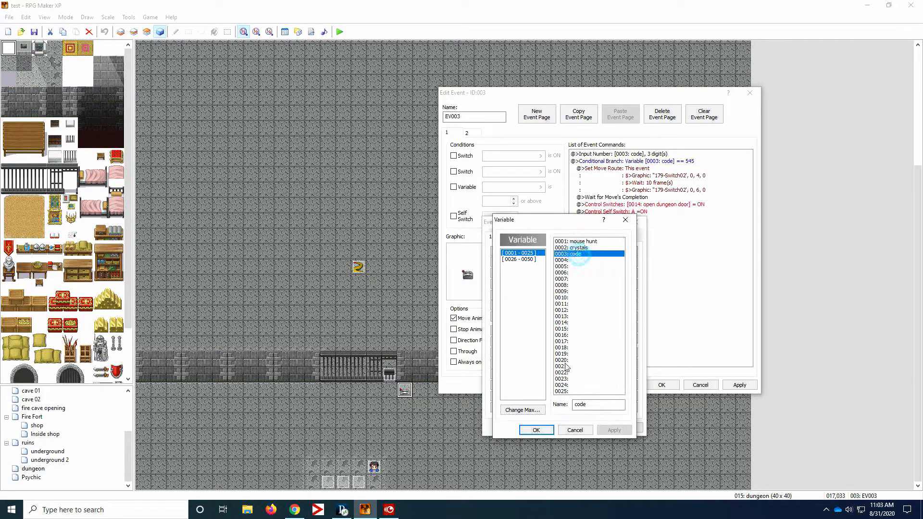
left_click(544, 429)
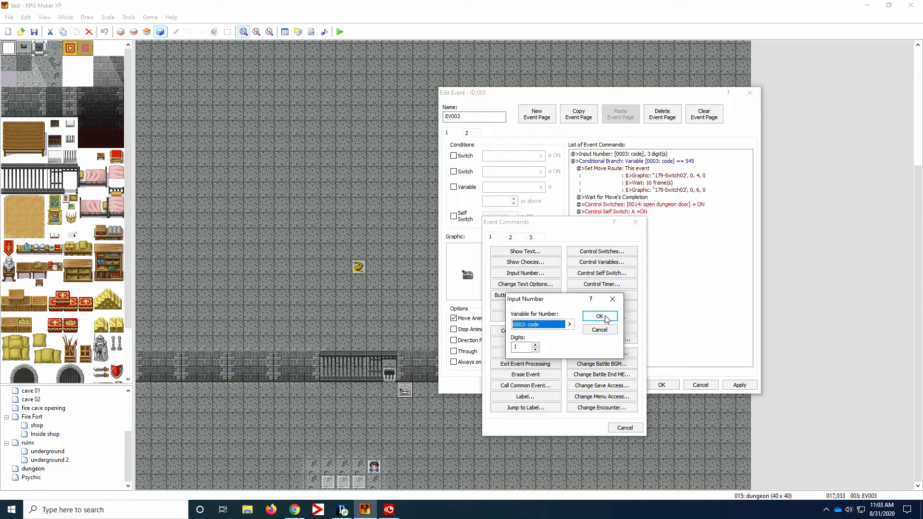
left_click(519, 347)
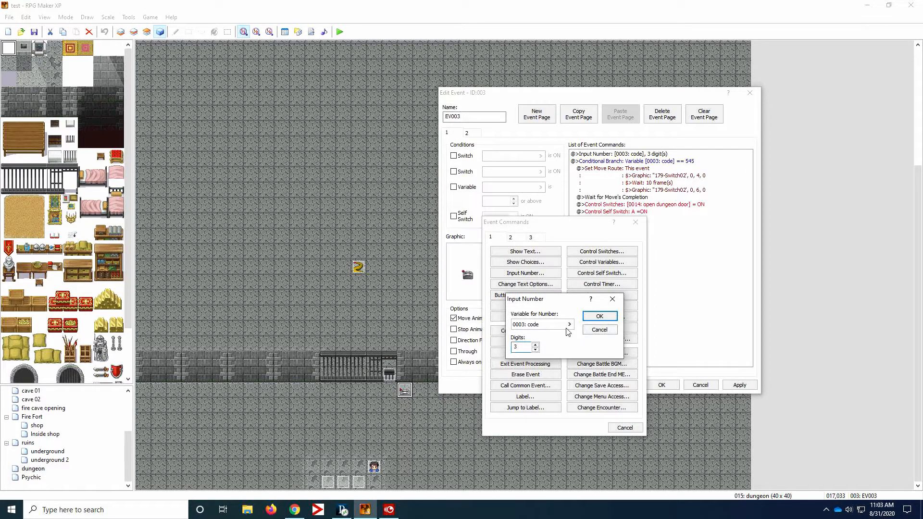
left_click(602, 329)
left_click(625, 428)
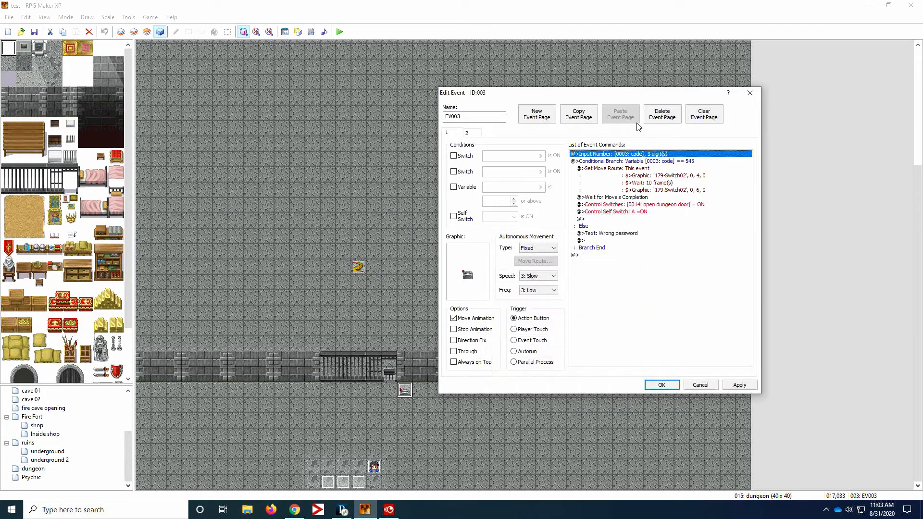
- Insert a Conditional Branch after the number input that checks whether variable 0003: code equals the constant 695, with an Else branch
left_click(609, 161)
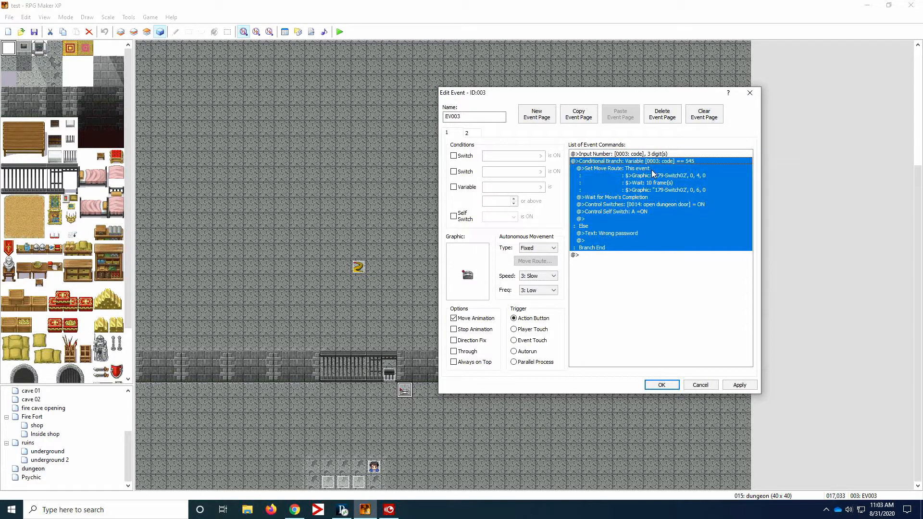
right_click(599, 164)
left_click(620, 167)
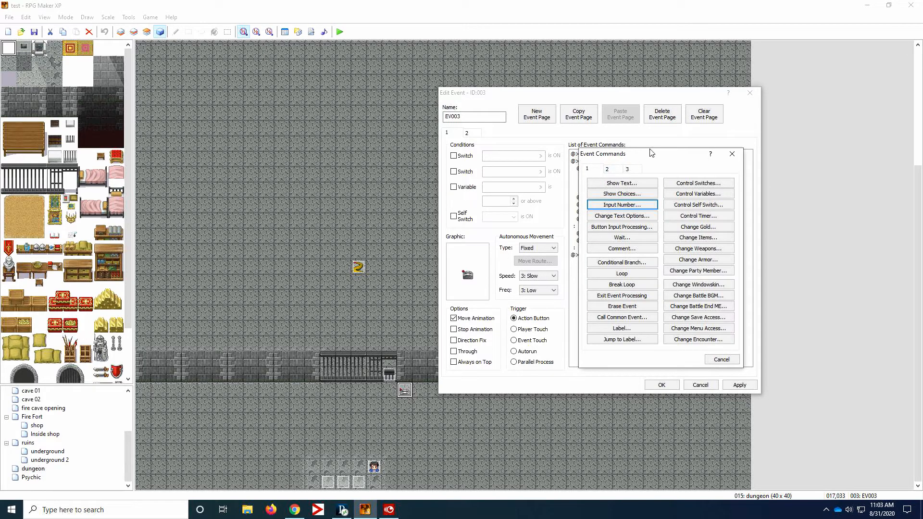
left_click_drag(652, 153, 448, 162)
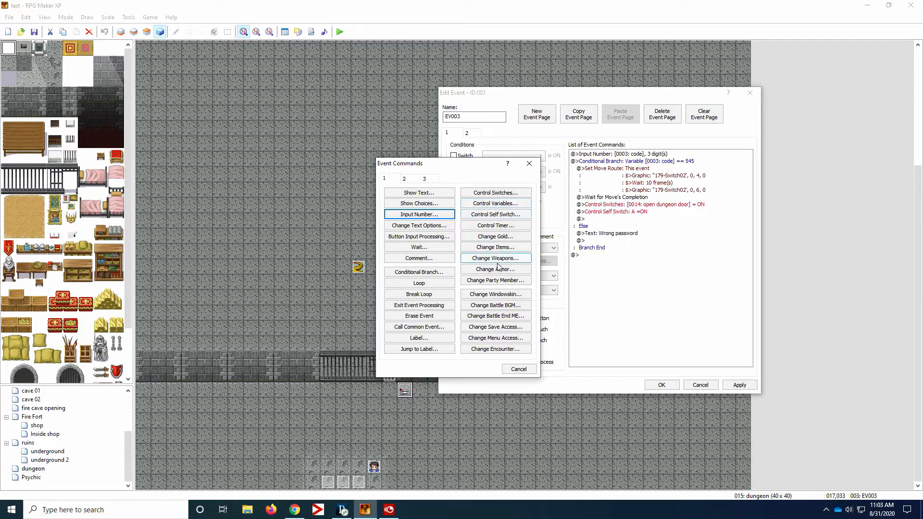
left_click(422, 273)
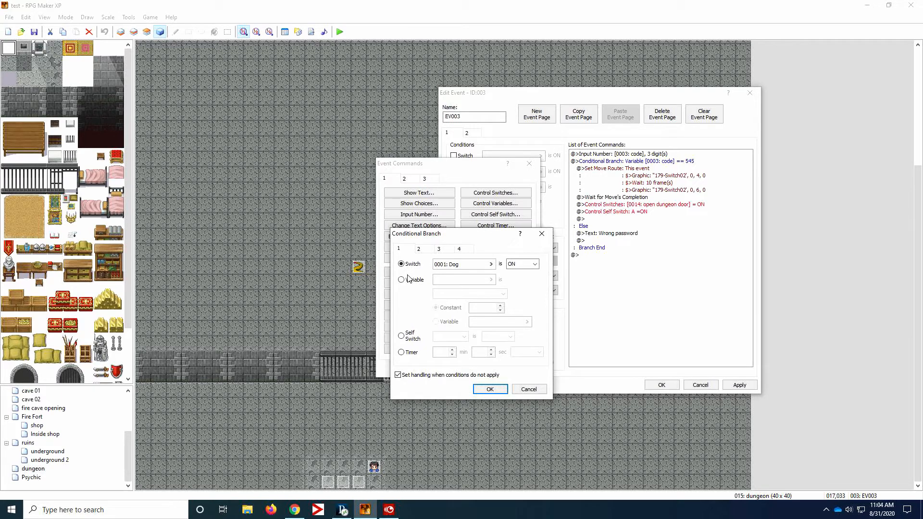
left_click(401, 280)
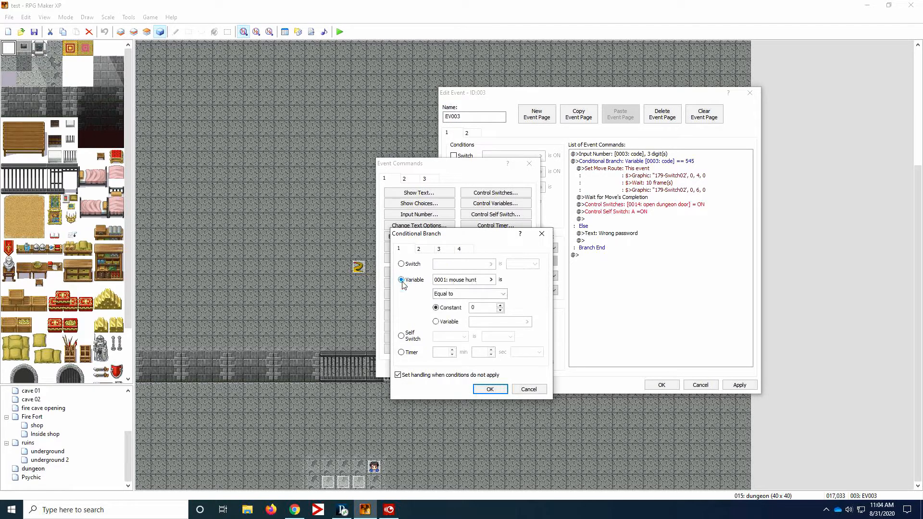
left_click(491, 280)
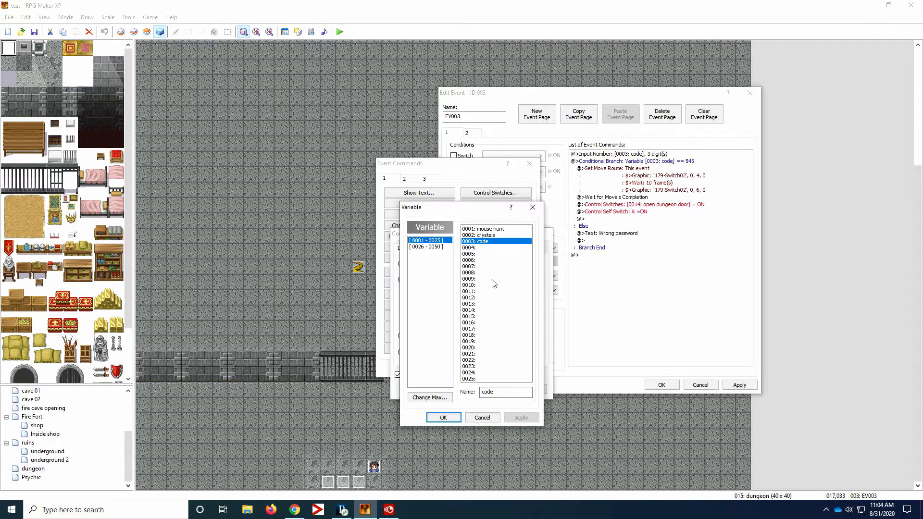
left_click(443, 417)
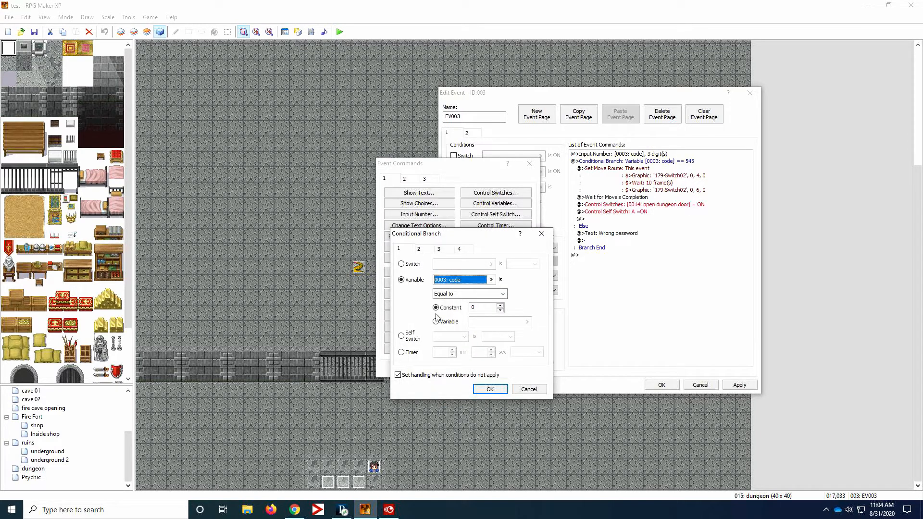
left_click(479, 308)
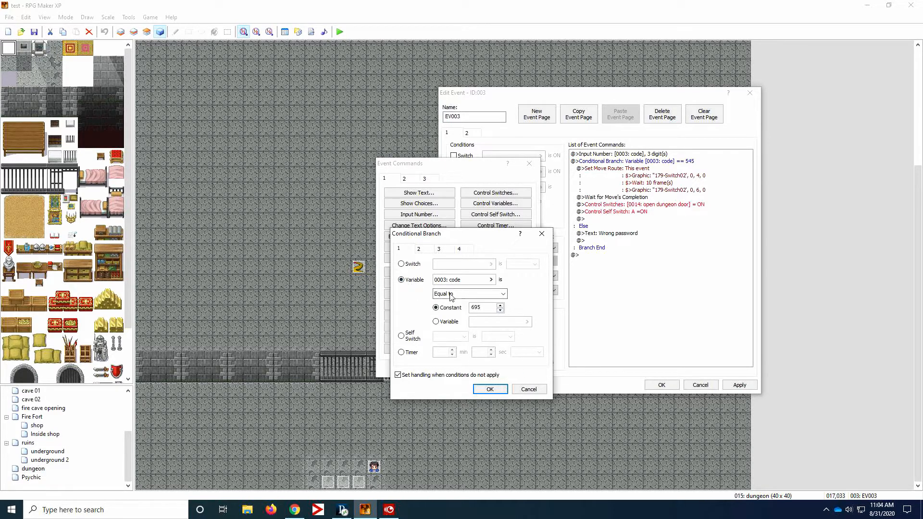
left_click(500, 390)
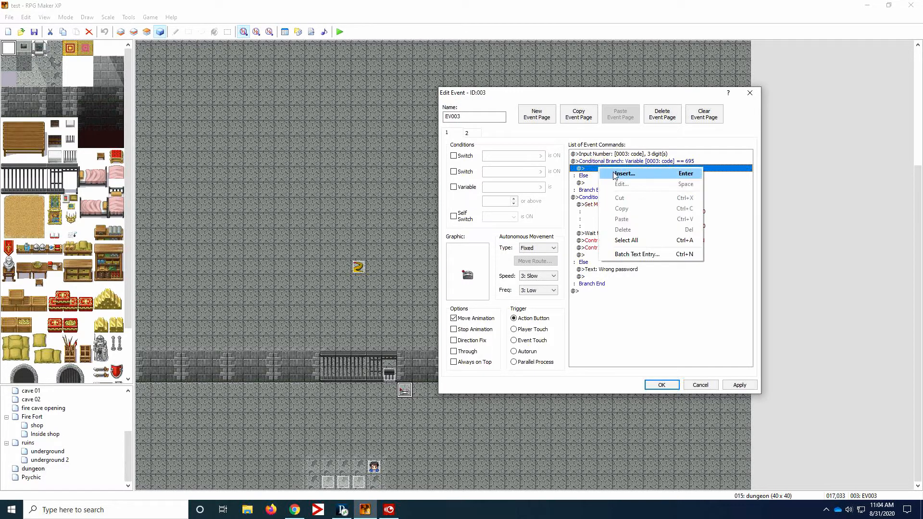
- Start a Set Move Route for Player in the 695 branch and add a graphic change to the upright grey lever in 179-Switch02
left_click(619, 175)
left_click(608, 168)
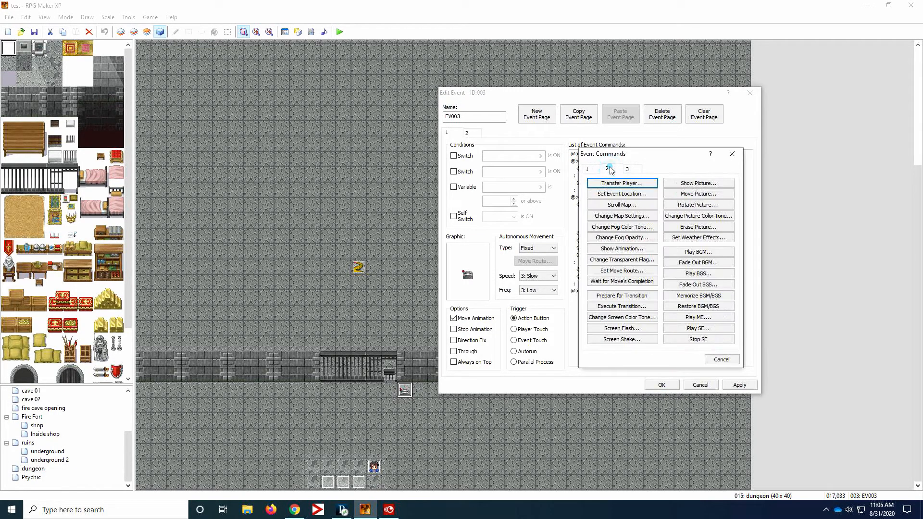
left_click(625, 270)
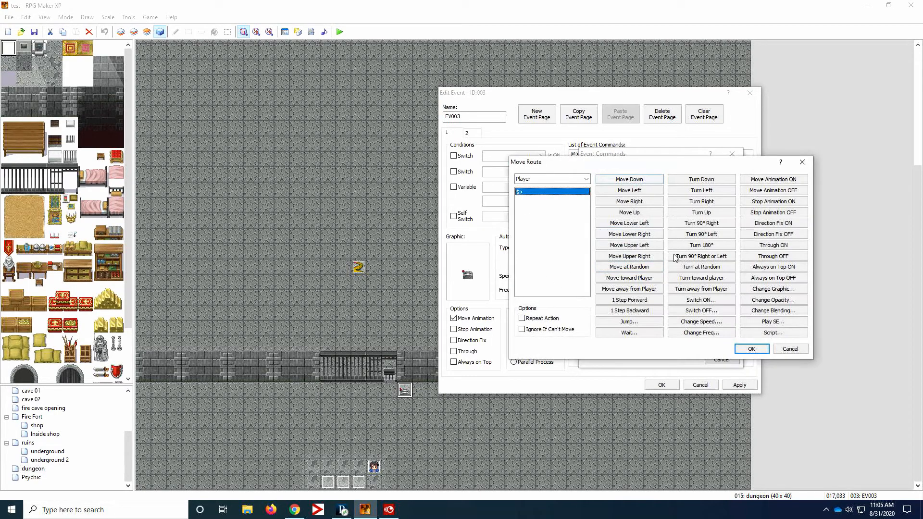
left_click(788, 288)
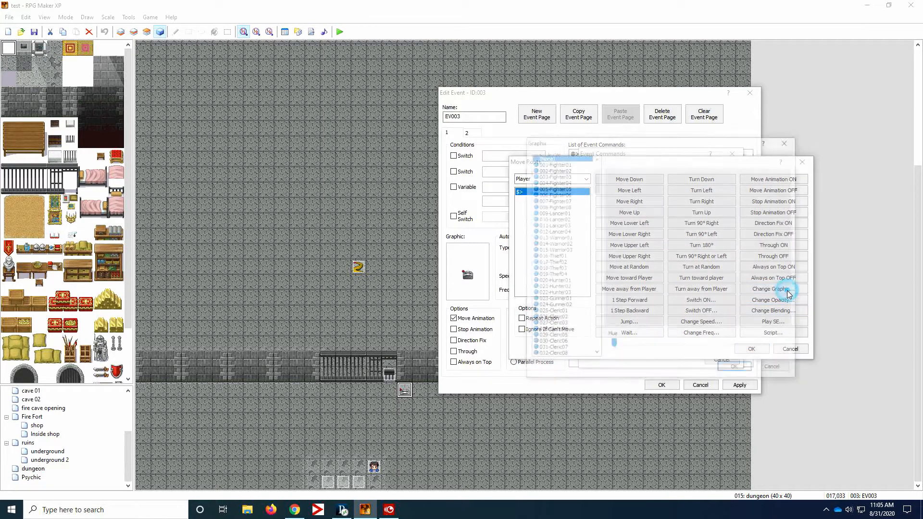
left_click_drag(595, 168, 588, 320)
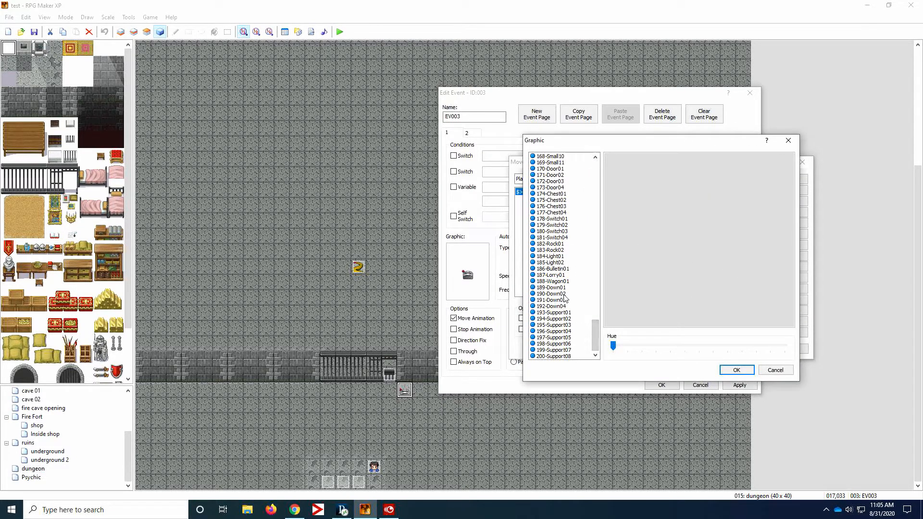
left_click(567, 257)
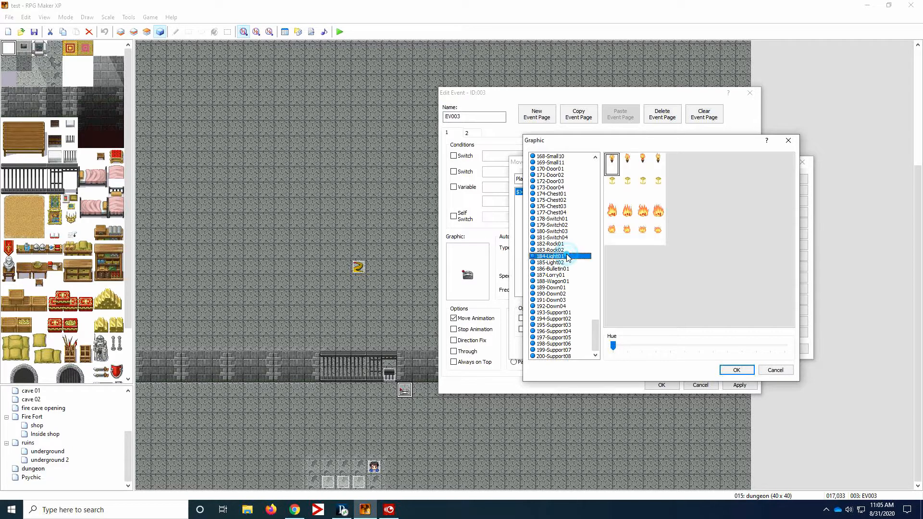
left_click(566, 219)
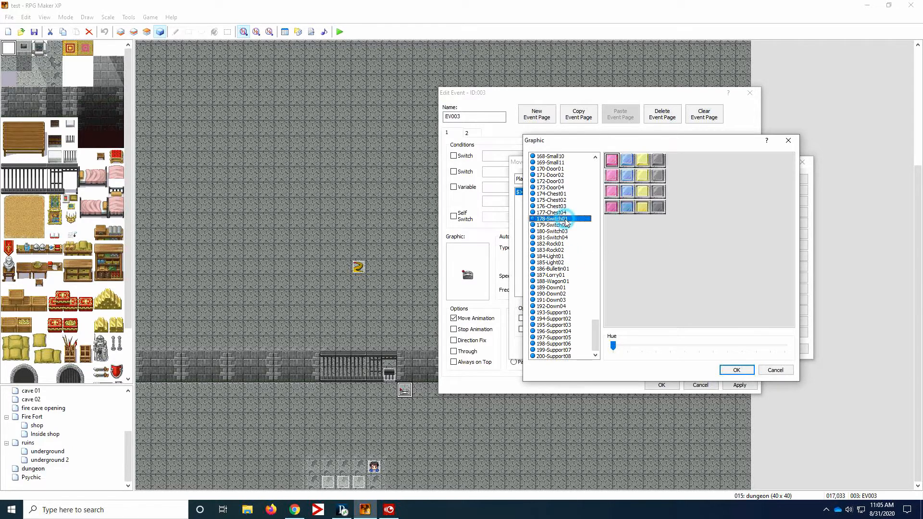
left_click(564, 225)
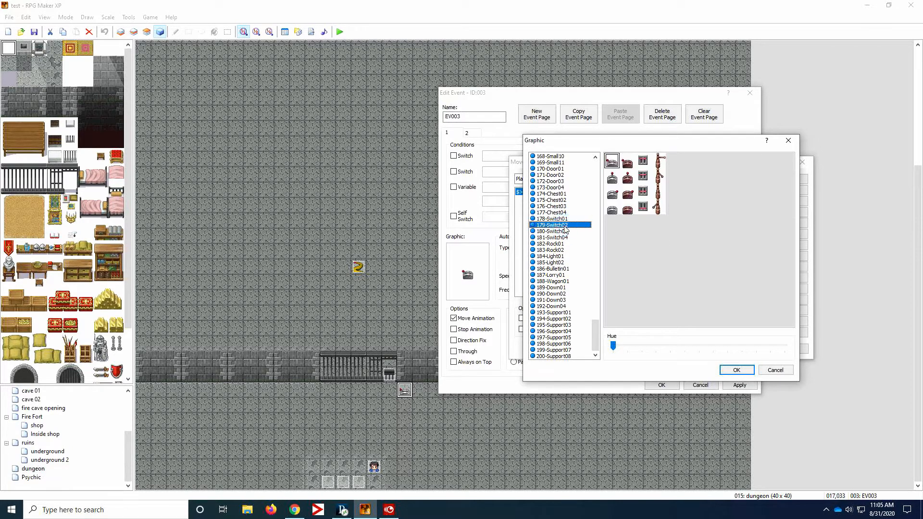
left_click(613, 183)
left_click(736, 370)
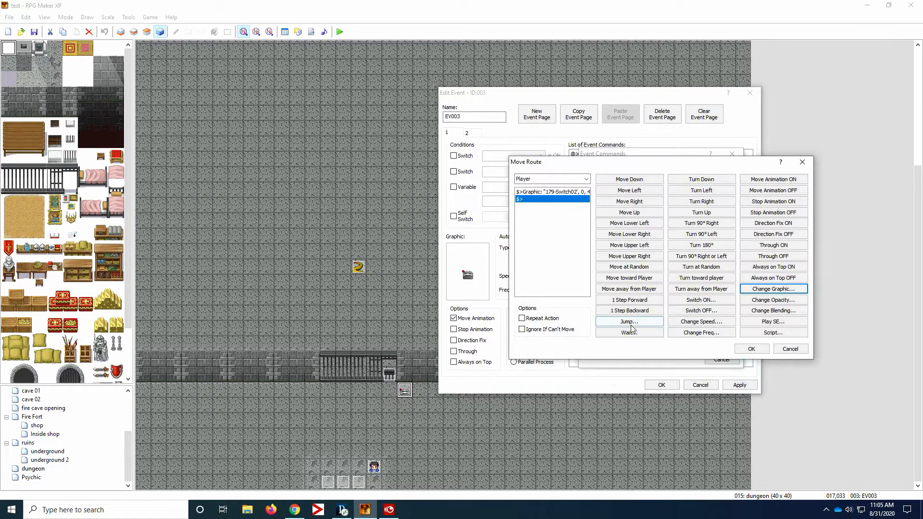
- Add a second graphic change to the move route using the grey lever in the third row of 179-Switch02
left_click(775, 290)
left_click_drag(592, 177, 583, 338)
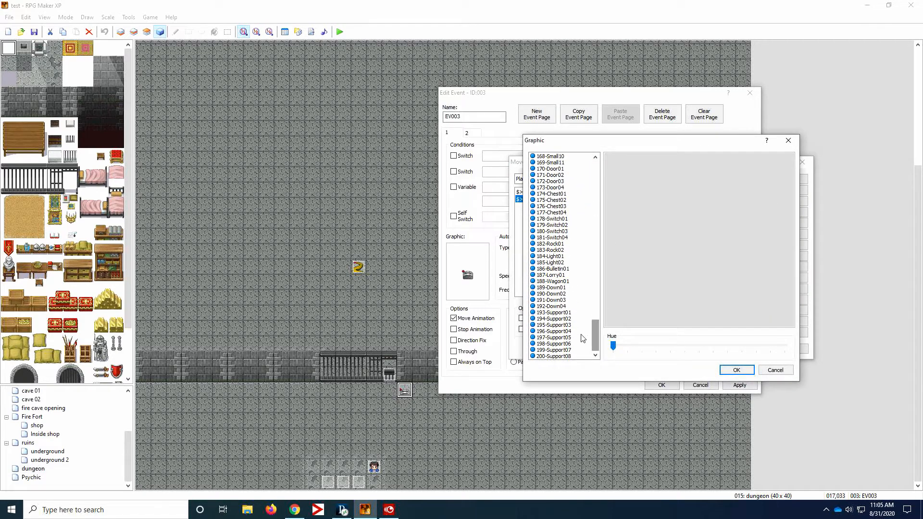
left_click(567, 219)
left_click(567, 225)
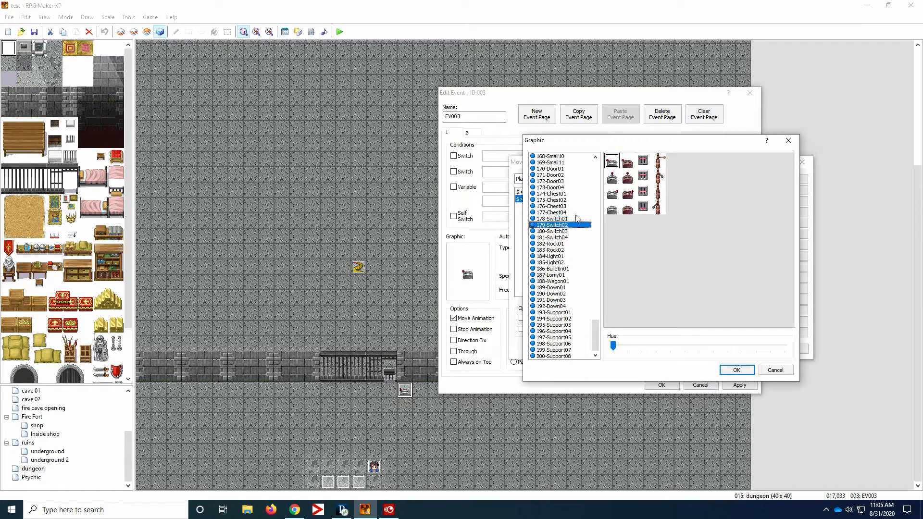
left_click(611, 192)
left_click(735, 370)
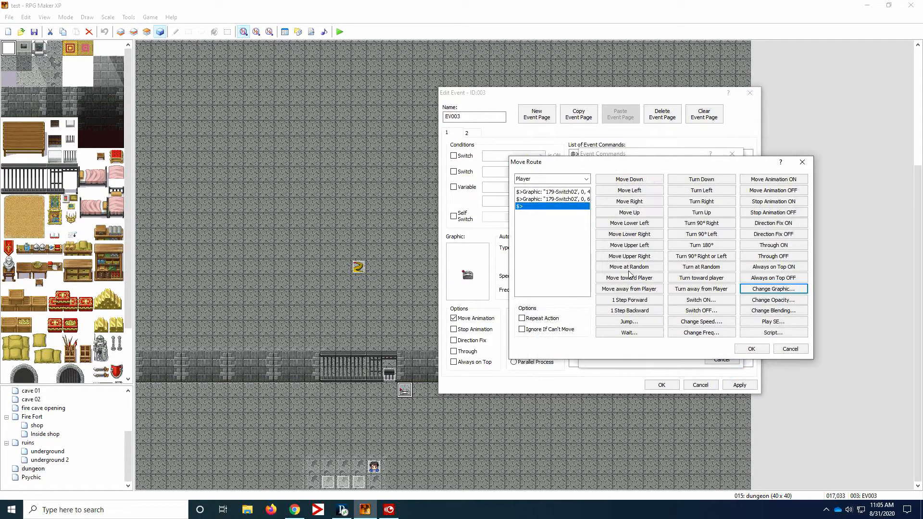
- Insert a 10-frame wait between the two graphic changes and accept the move route
left_click(563, 200)
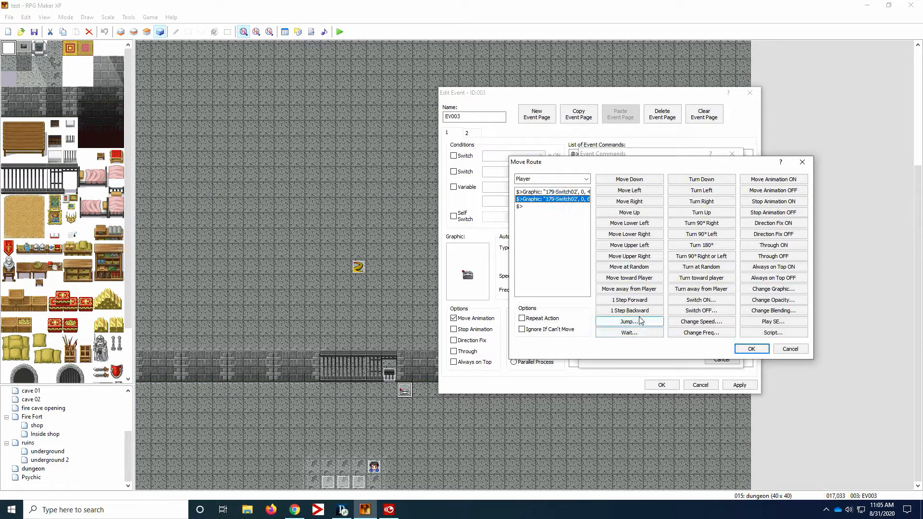
left_click(633, 332)
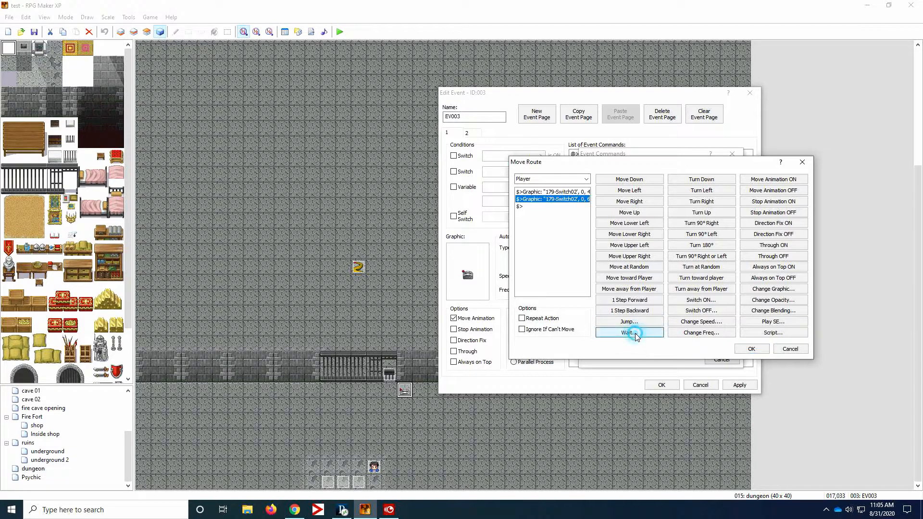
type("1")
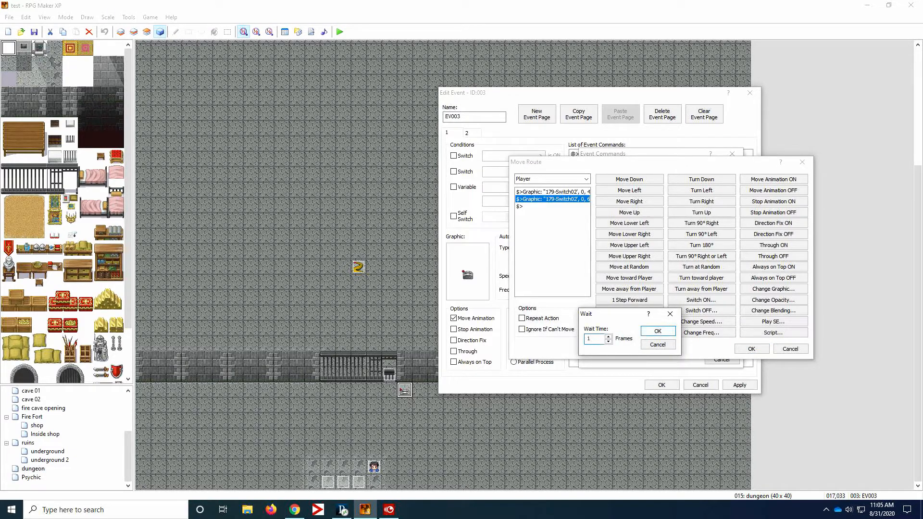
type("0")
left_click(657, 330)
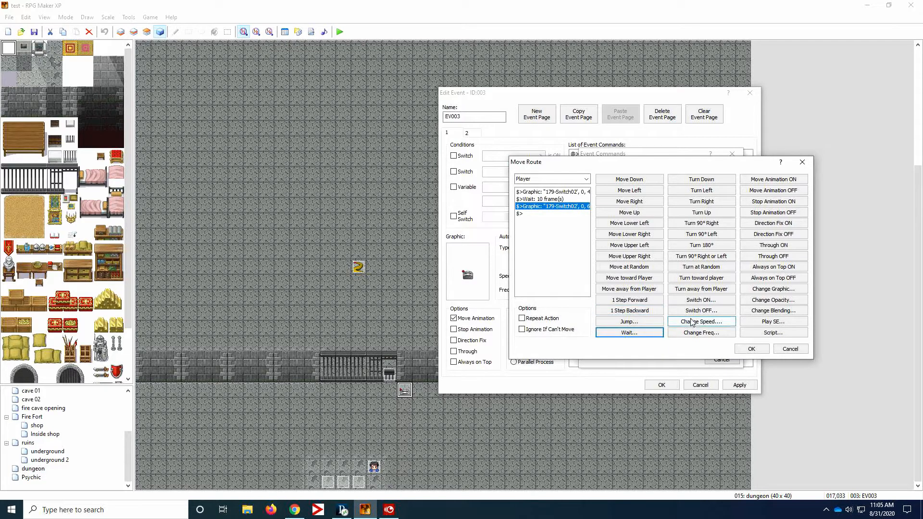
left_click(751, 349)
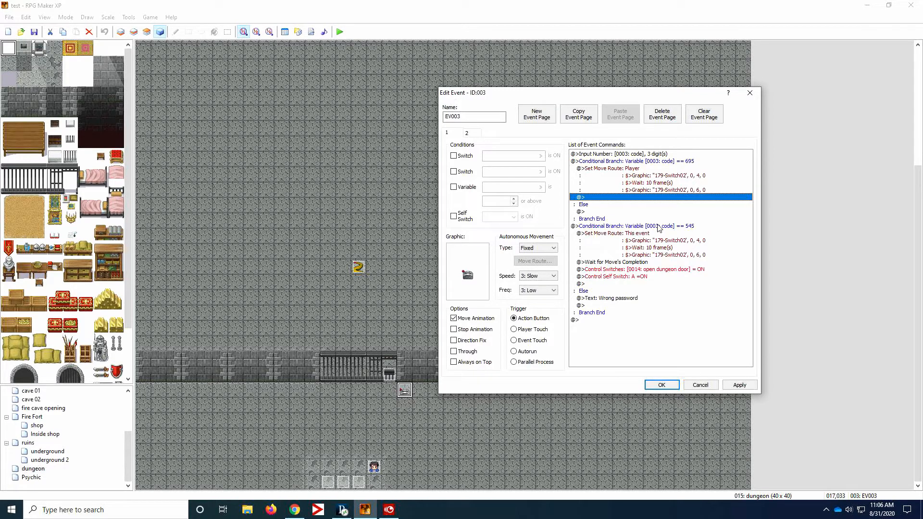
- Add a Control Switches command after the move route in the 695 branch that turns switch 0014: open dungeon door ON
right_click(601, 201)
left_click(682, 205)
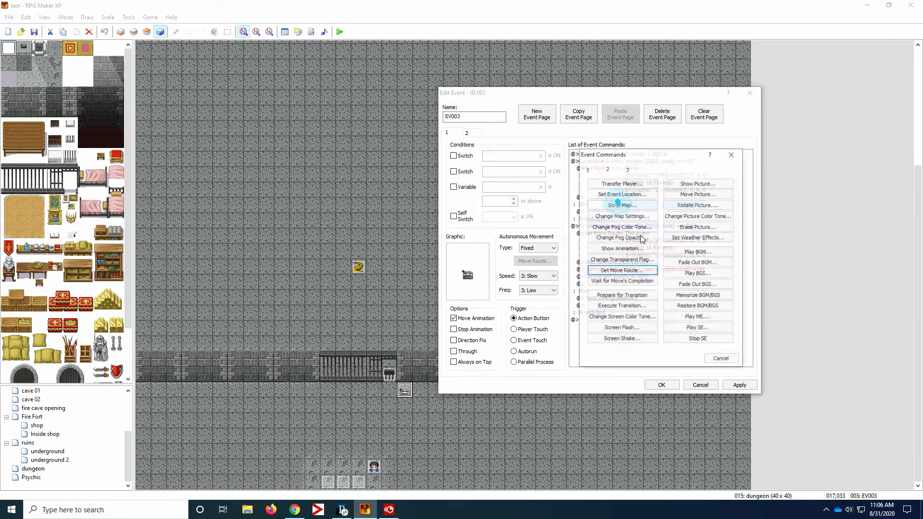
left_click(588, 169)
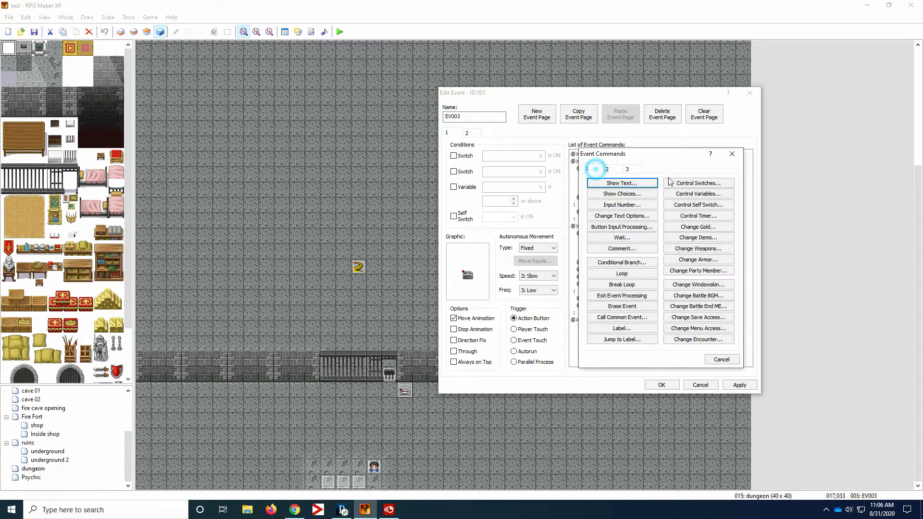
left_click(705, 206)
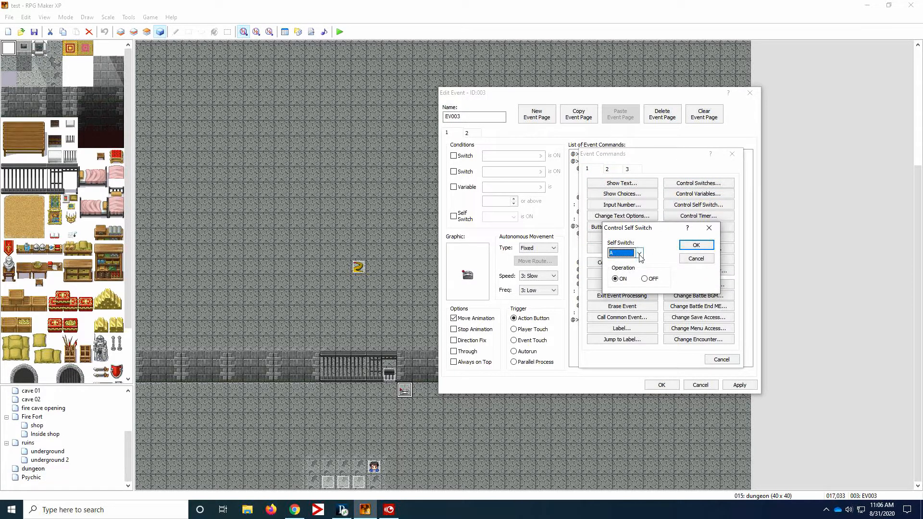
left_click(696, 259)
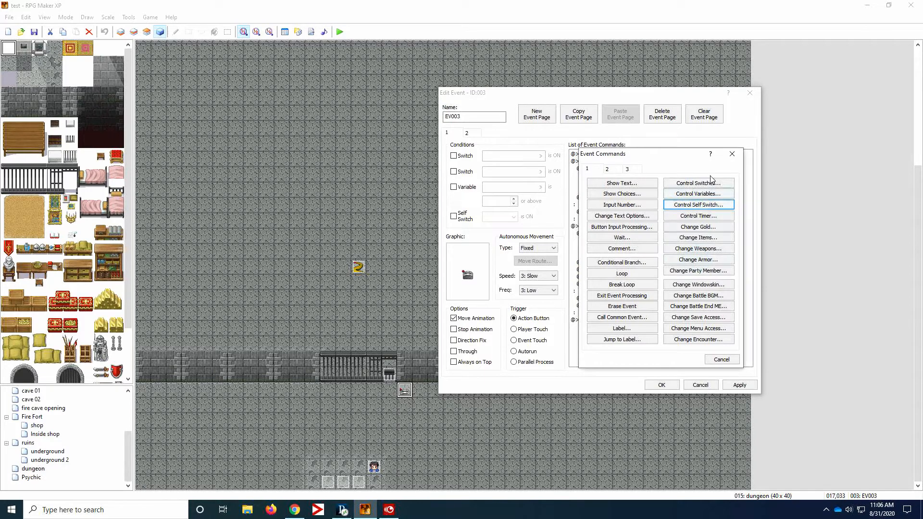
left_click(704, 185)
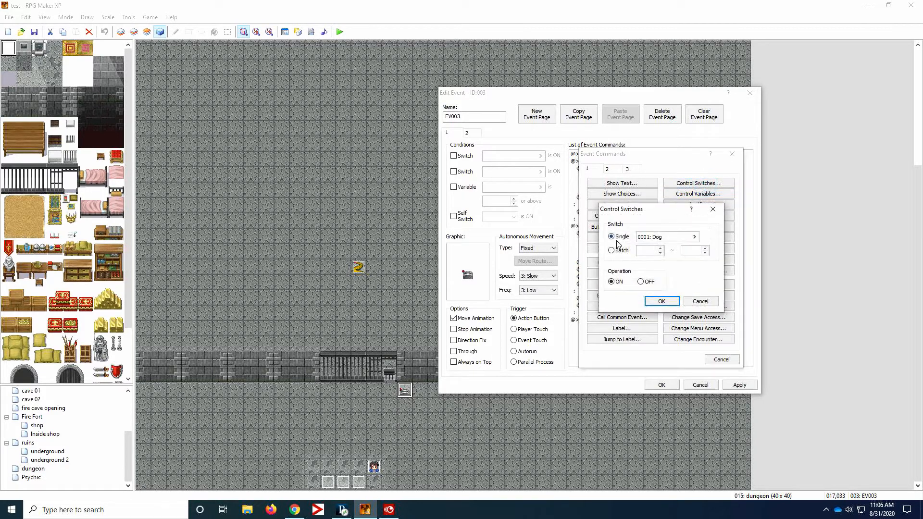
left_click(691, 237)
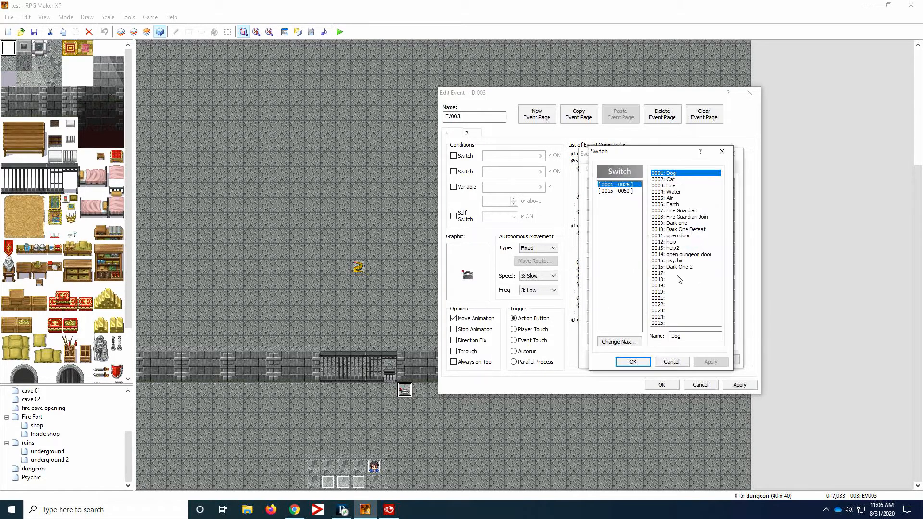
left_click(691, 254)
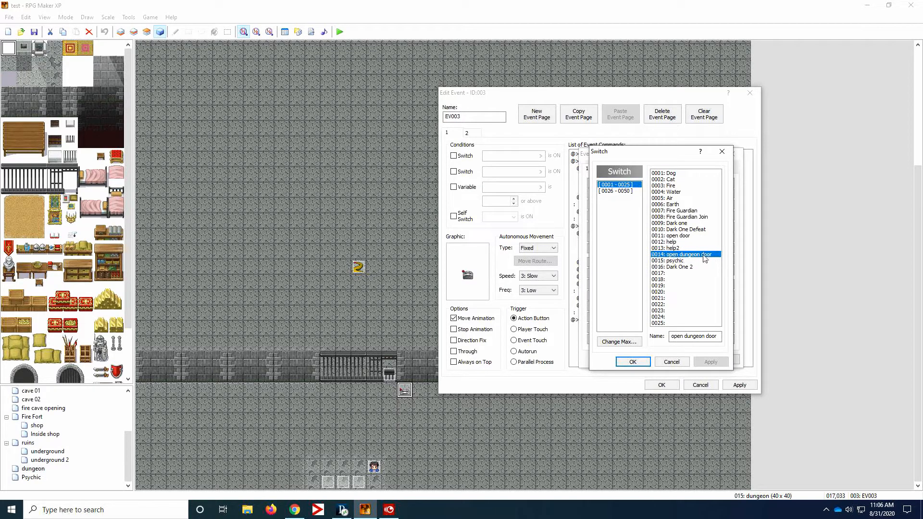
left_click(633, 363)
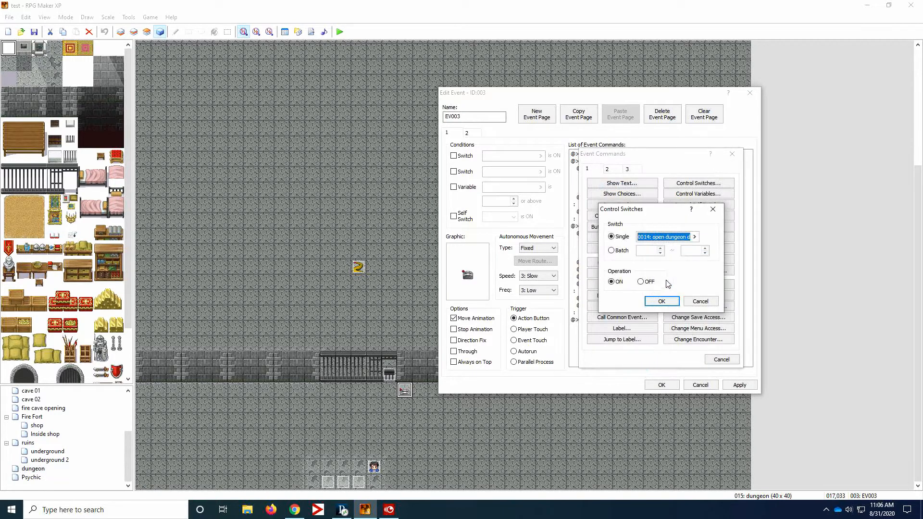
left_click(665, 300)
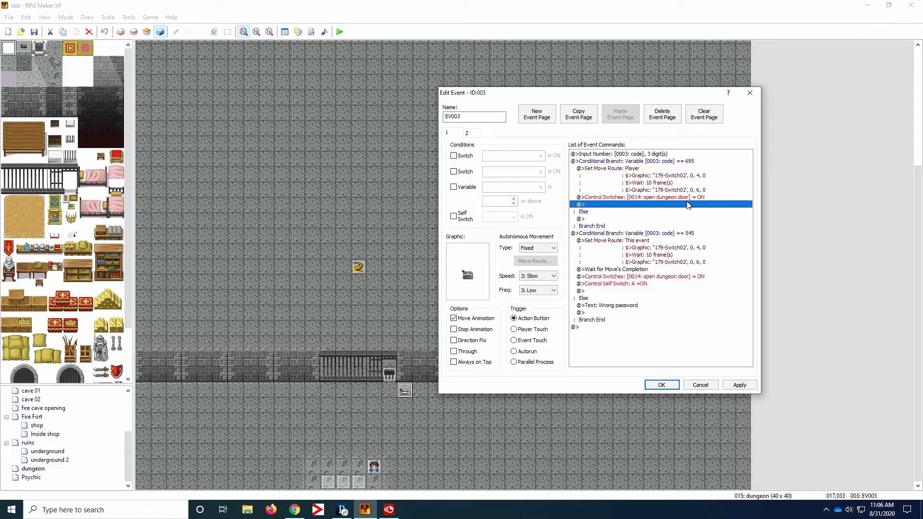
- Add a Control Self Switch command after the door switch command that sets self switch A to ON
right_click(630, 204)
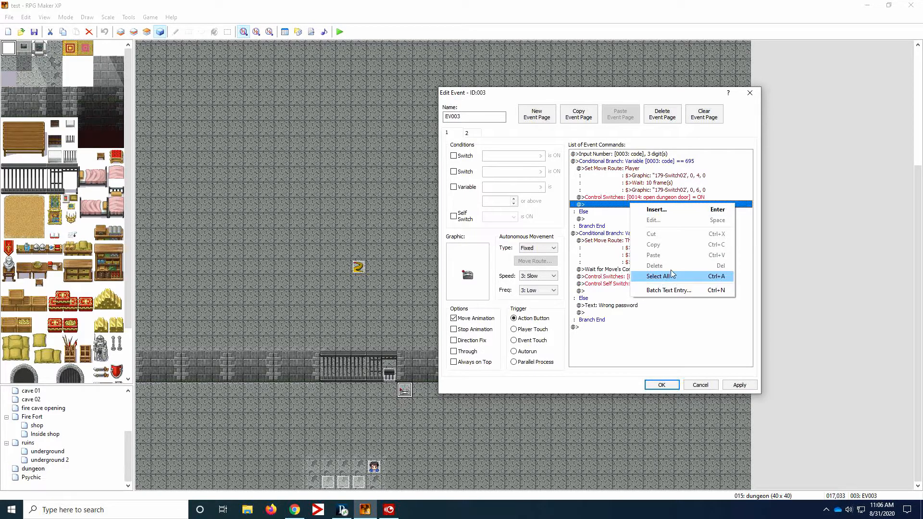
left_click(672, 214)
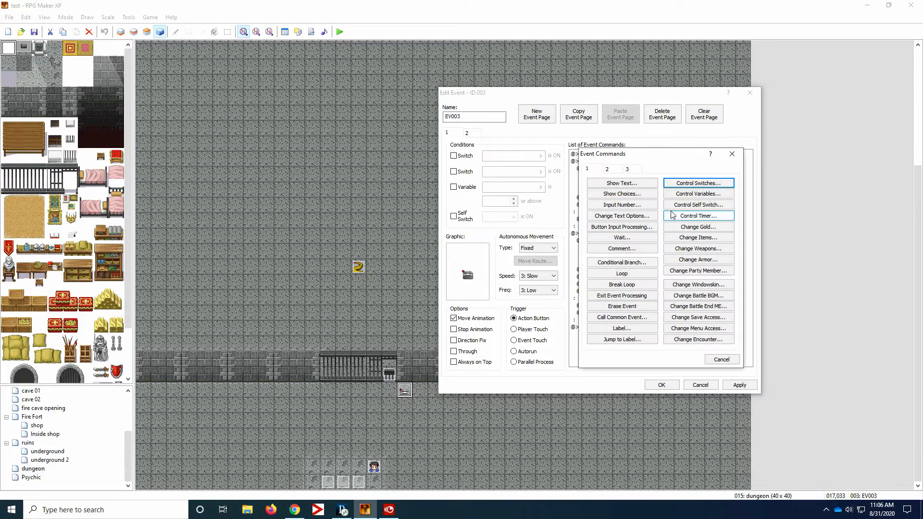
left_click(705, 210)
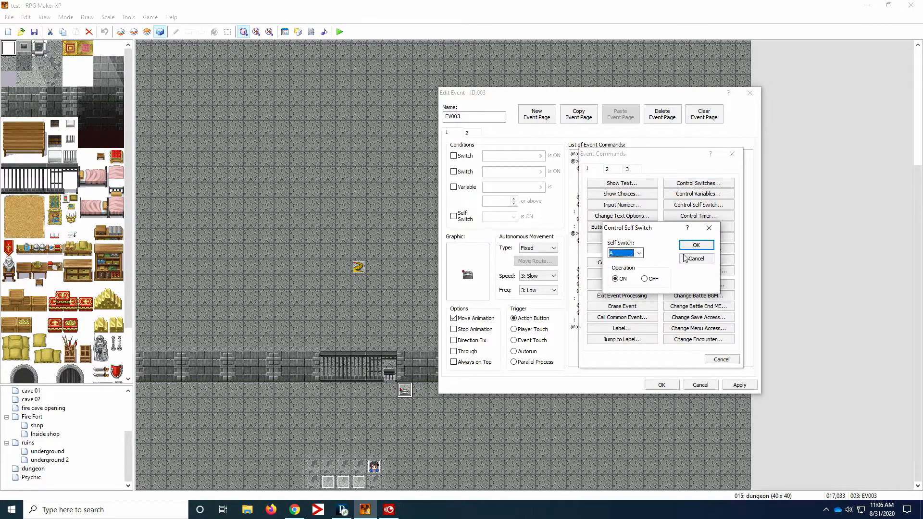
left_click(695, 244)
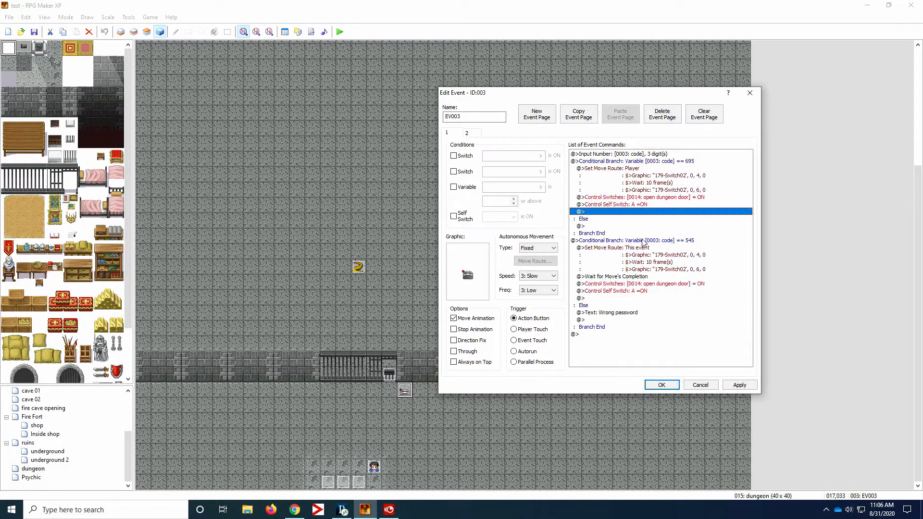
- Add a Show Text command reading "access denied" to the Else part of the 695 branch
left_click(587, 226)
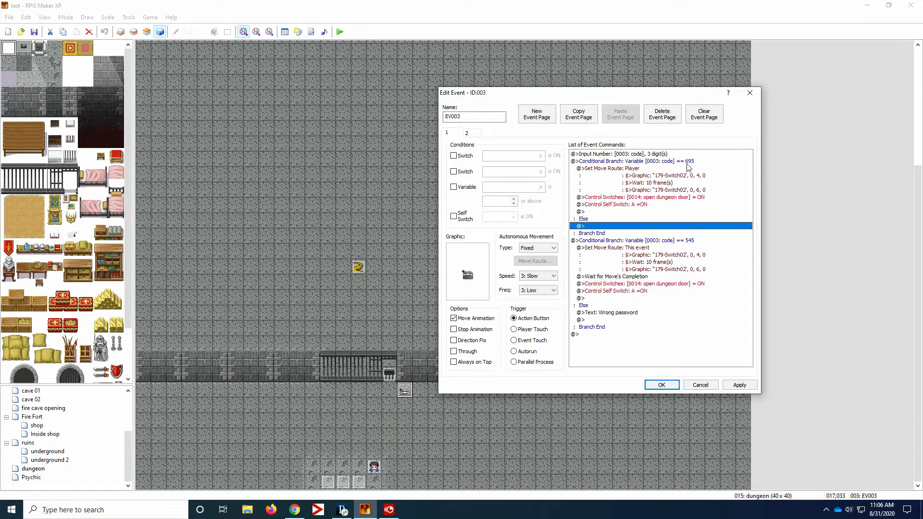
right_click(594, 231)
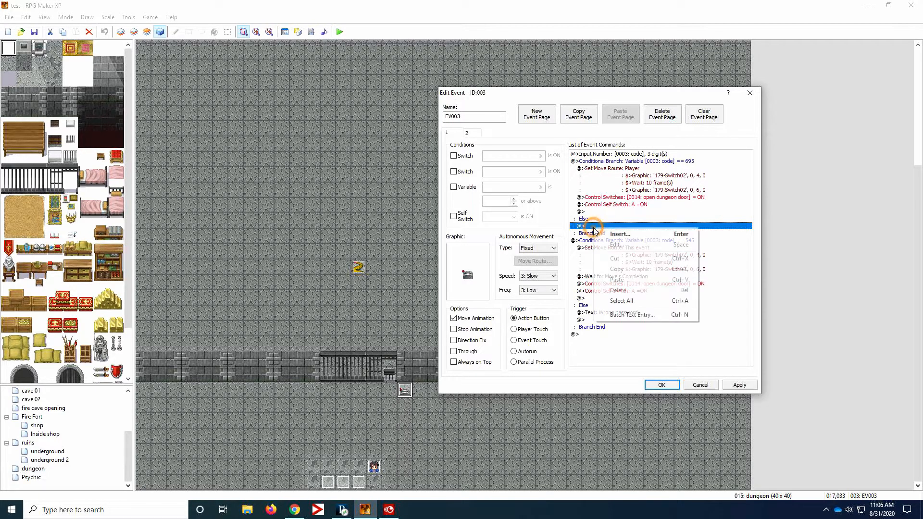
left_click(617, 238)
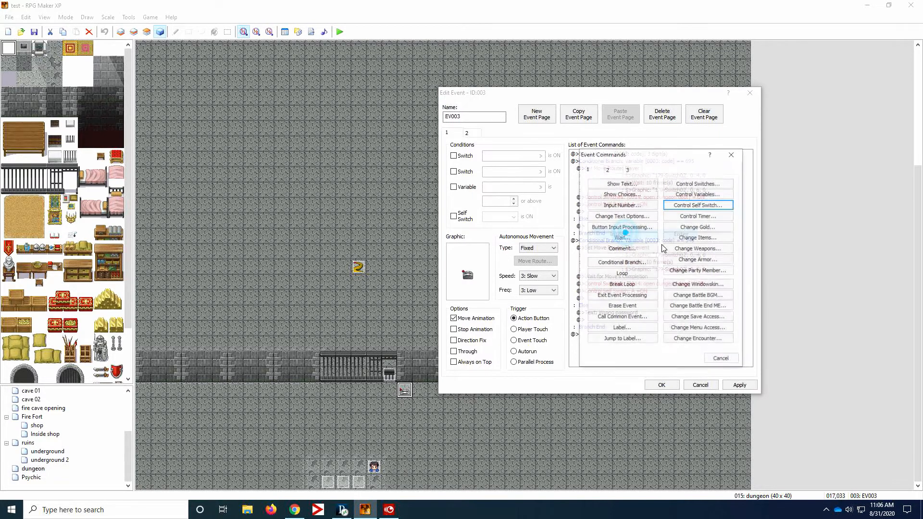
left_click(621, 183)
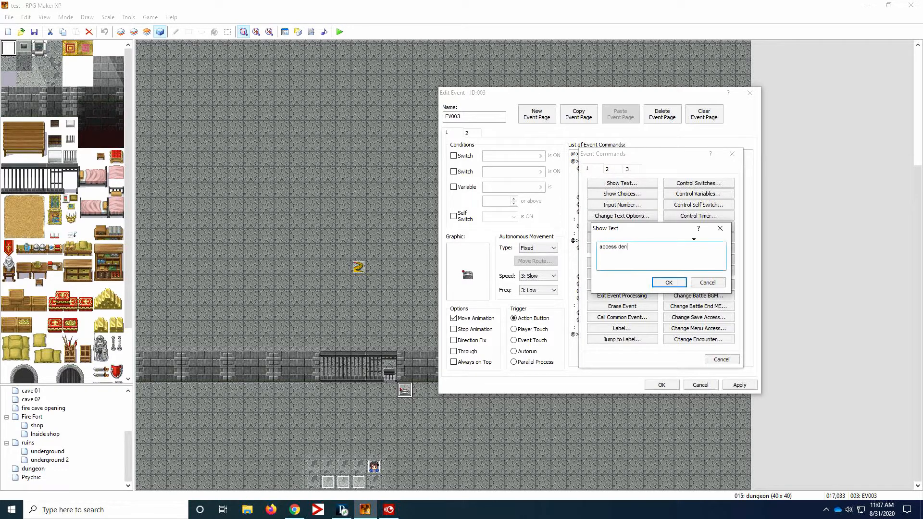
left_click(668, 283)
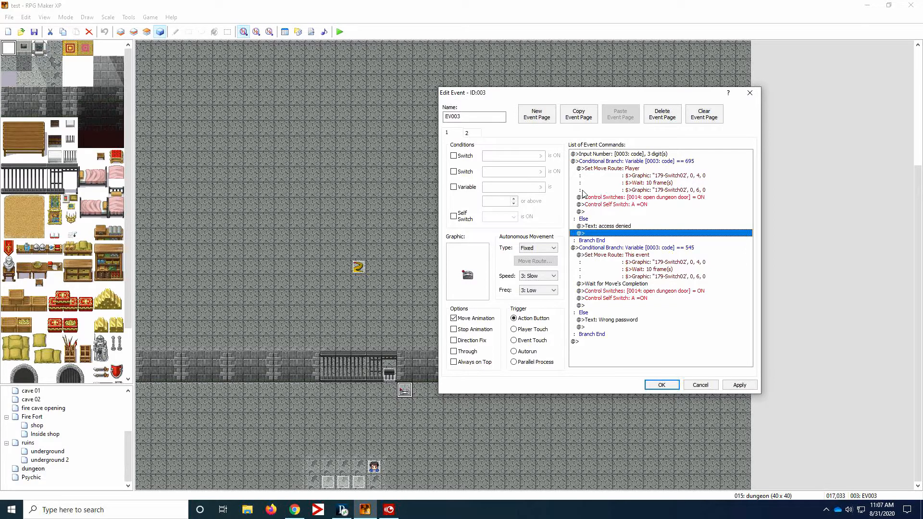
- Delete the conditional branch for code 695 from the lever event's first page and accept the event
left_click(467, 133)
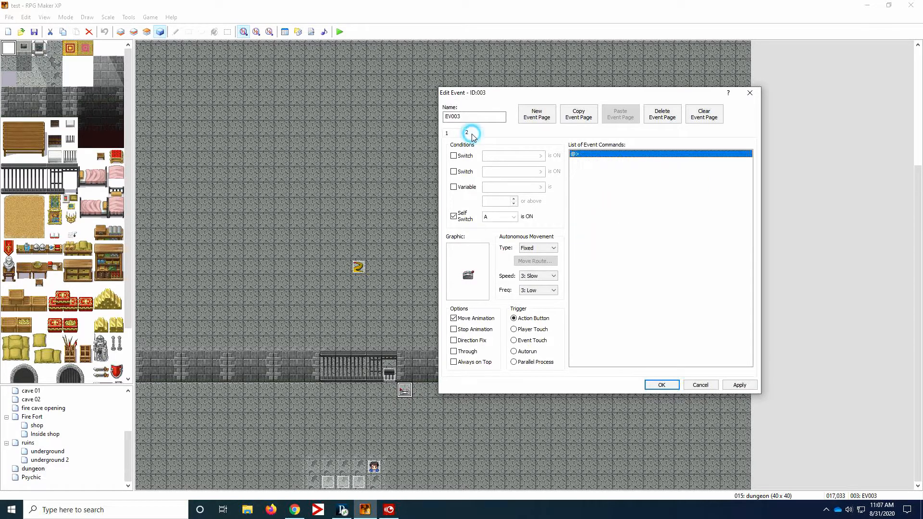
left_click(454, 216)
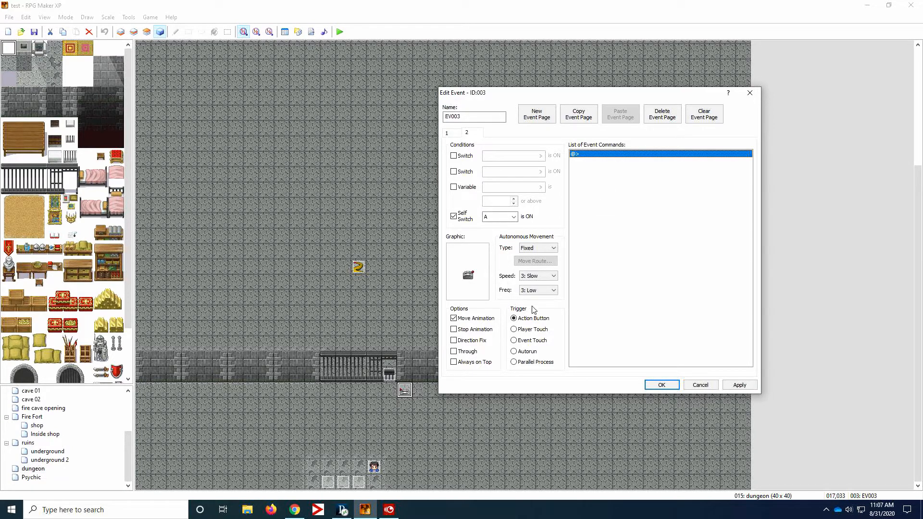
left_click(447, 133)
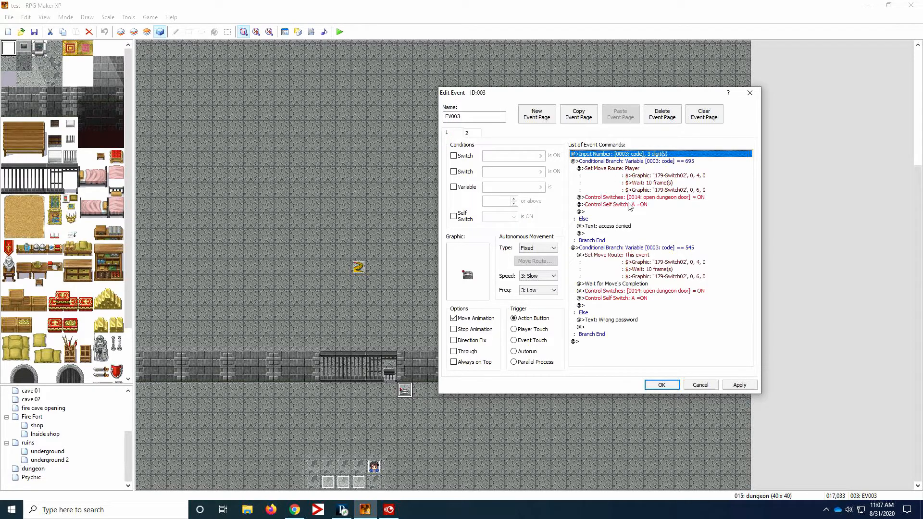
left_click(673, 161)
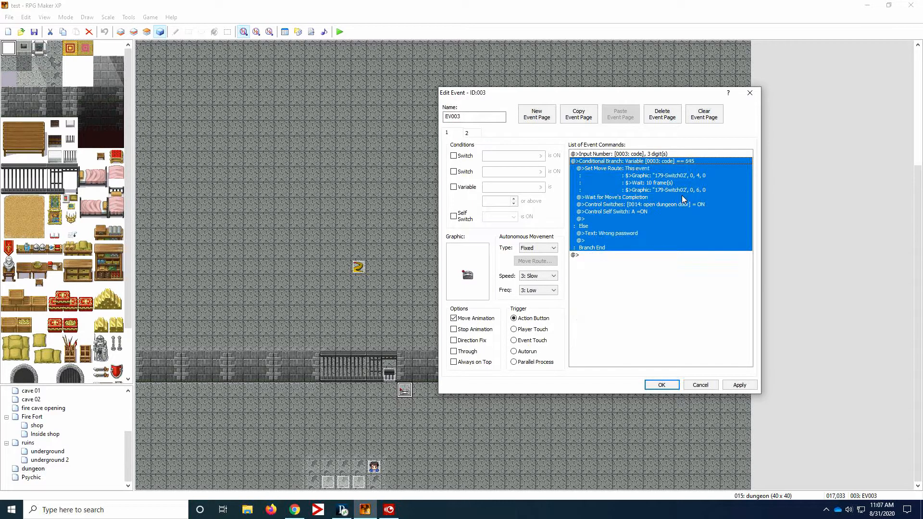
key("Delete")
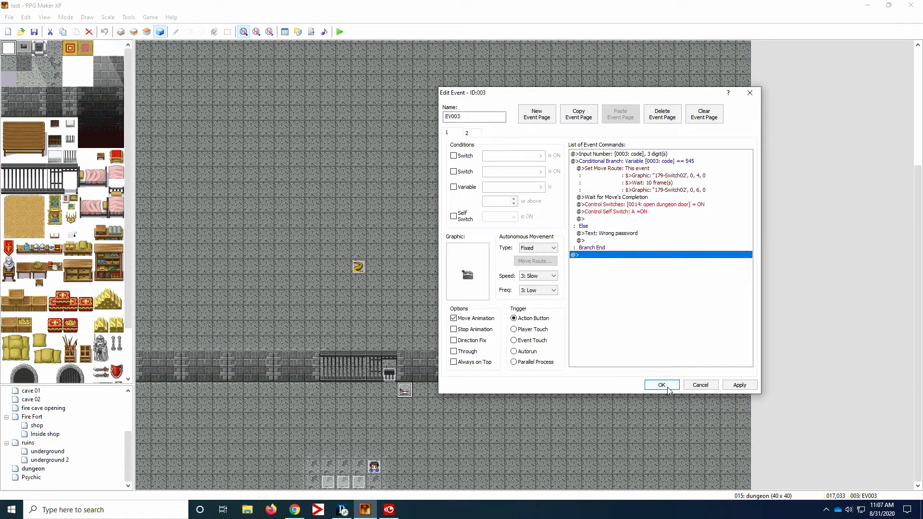
left_click(663, 385)
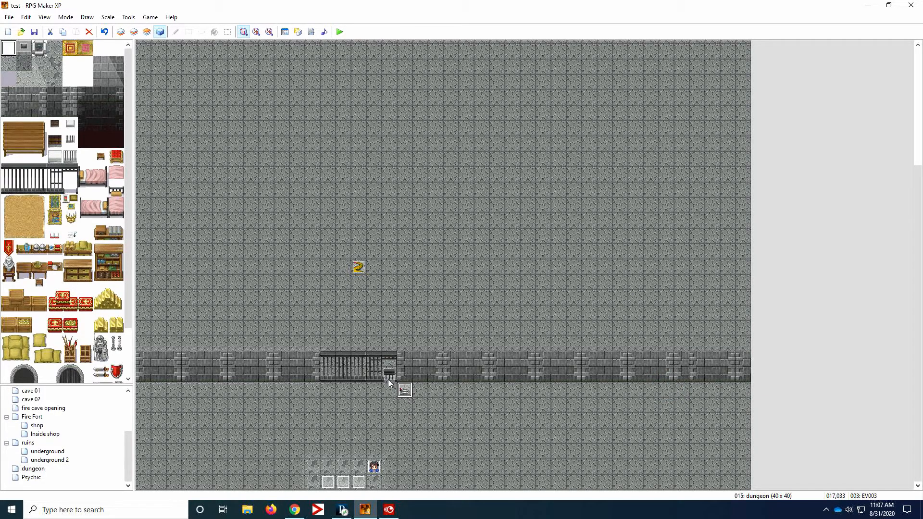
- Examine the conditions, graphics, triggers and commands on all three pages of the cell door event EV001
double_click(389, 379)
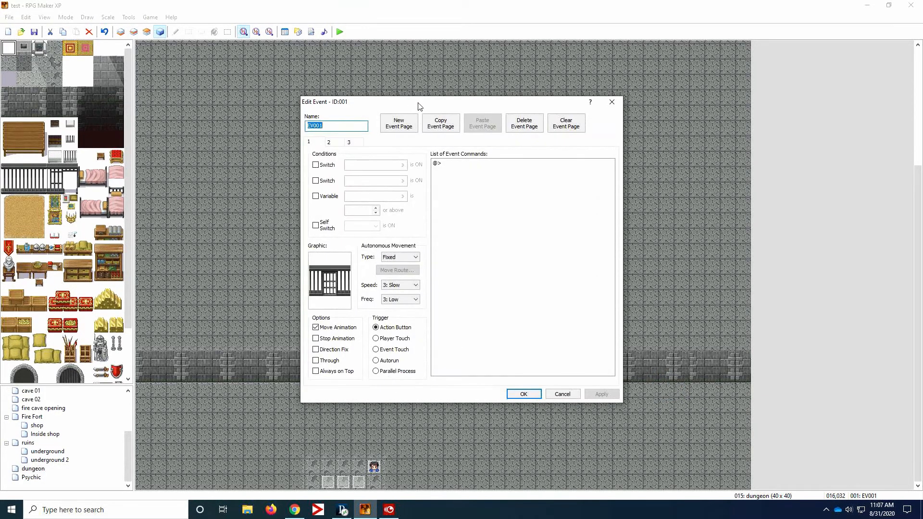
left_click_drag(418, 106, 530, 67)
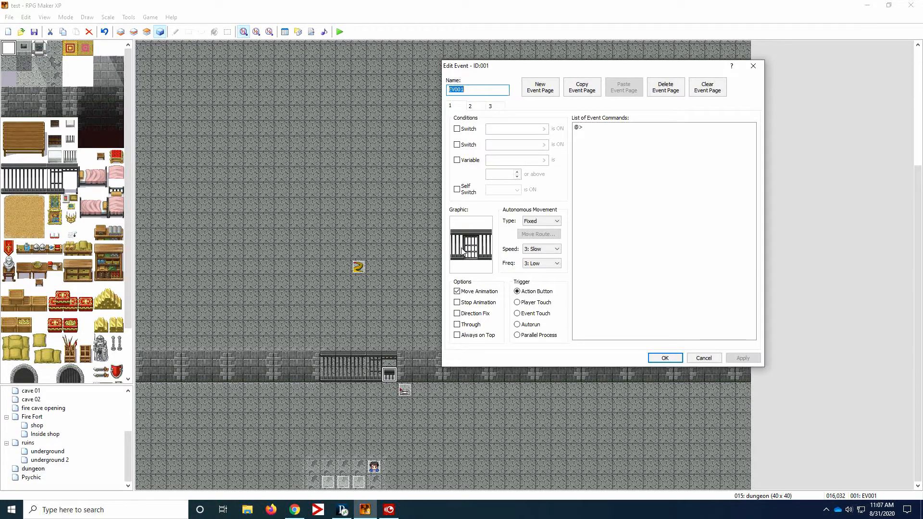
left_click(471, 106)
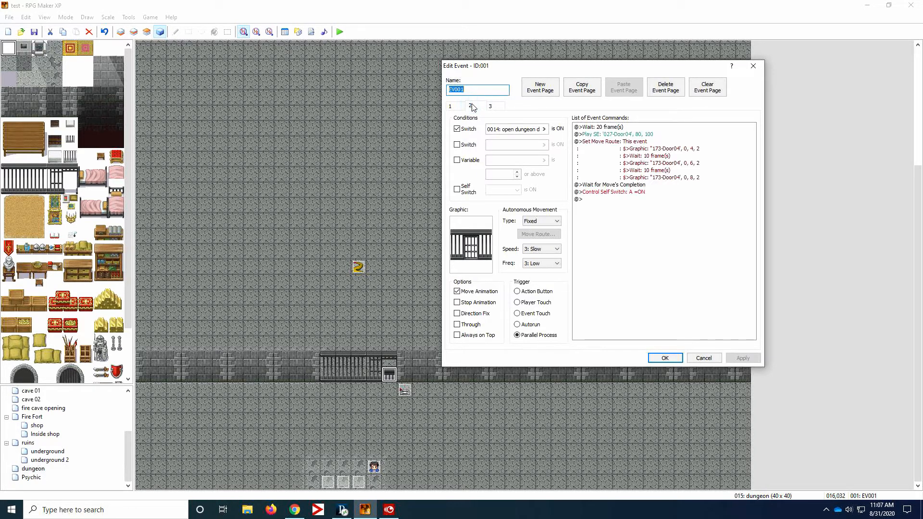
left_click(459, 106)
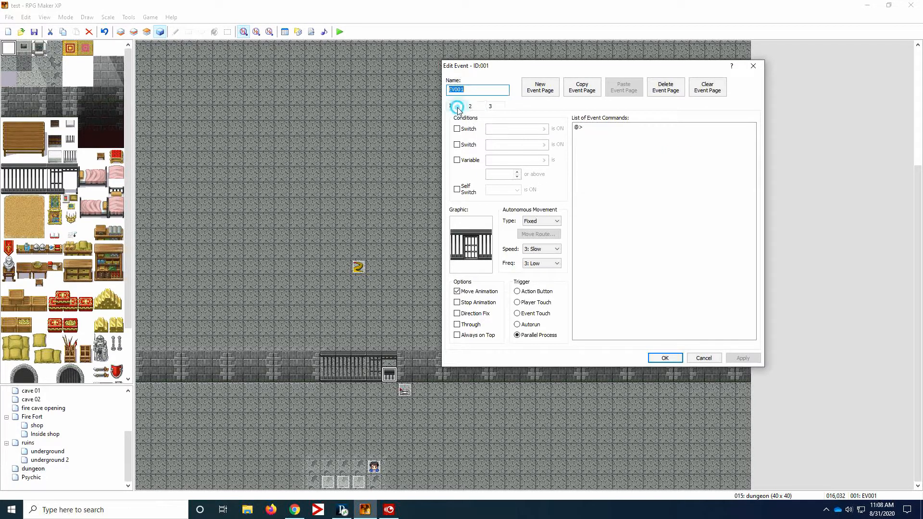
left_click(475, 107)
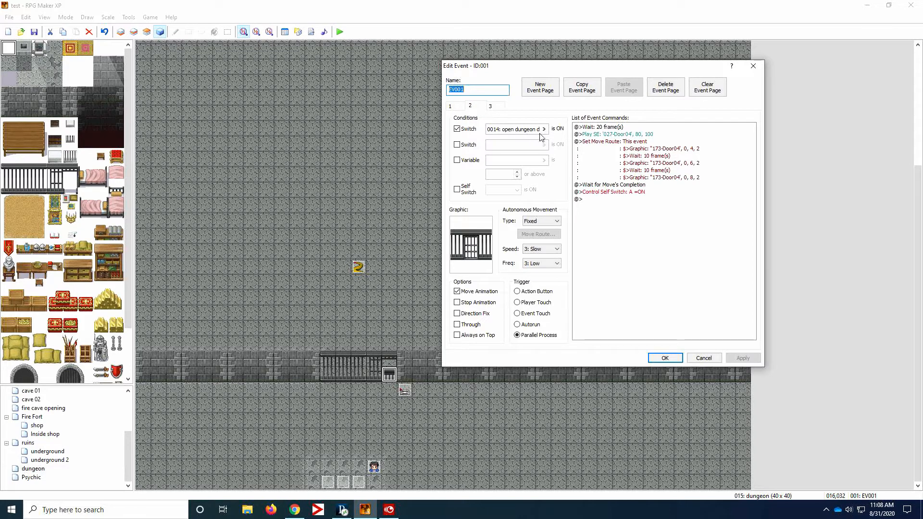
left_click(454, 102)
left_click(470, 106)
left_click(491, 106)
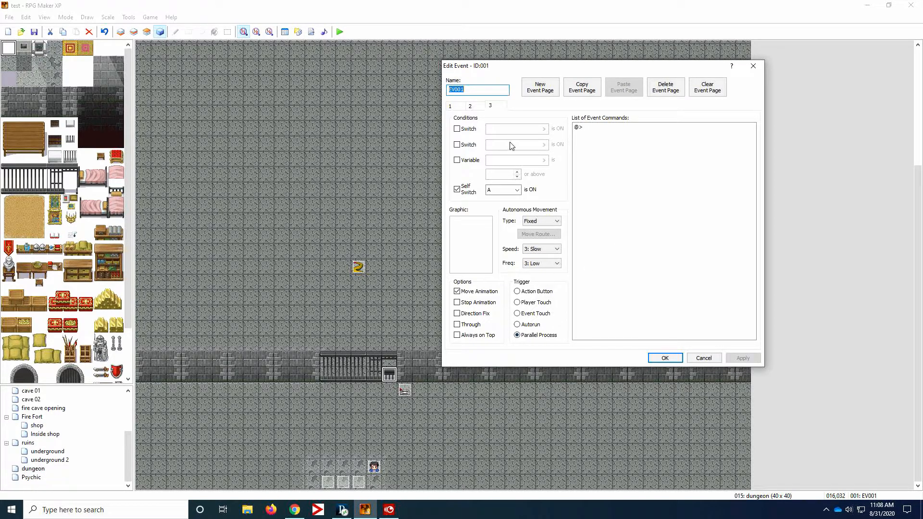
left_click(474, 107)
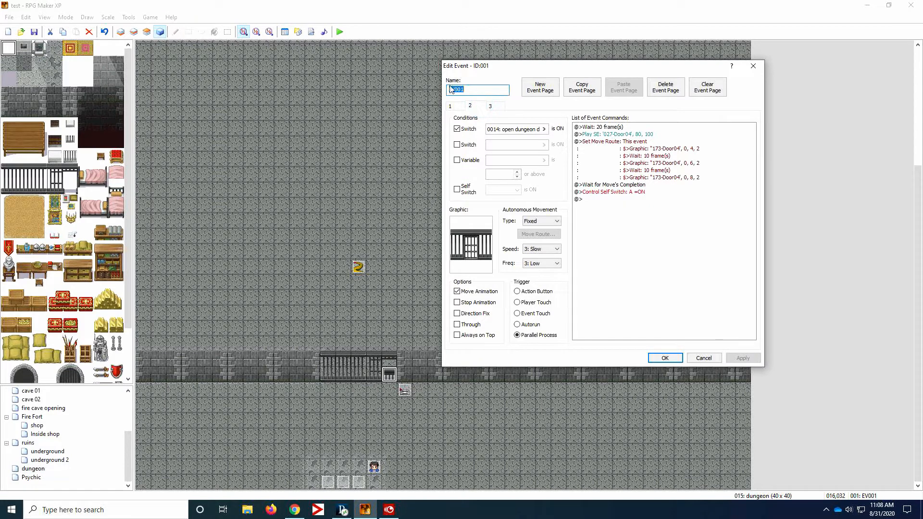
left_click(450, 106)
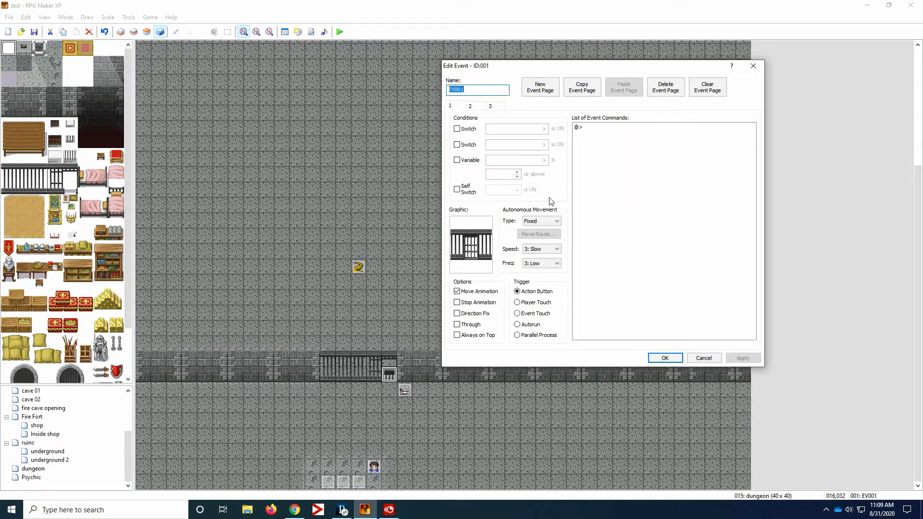
left_click(669, 362)
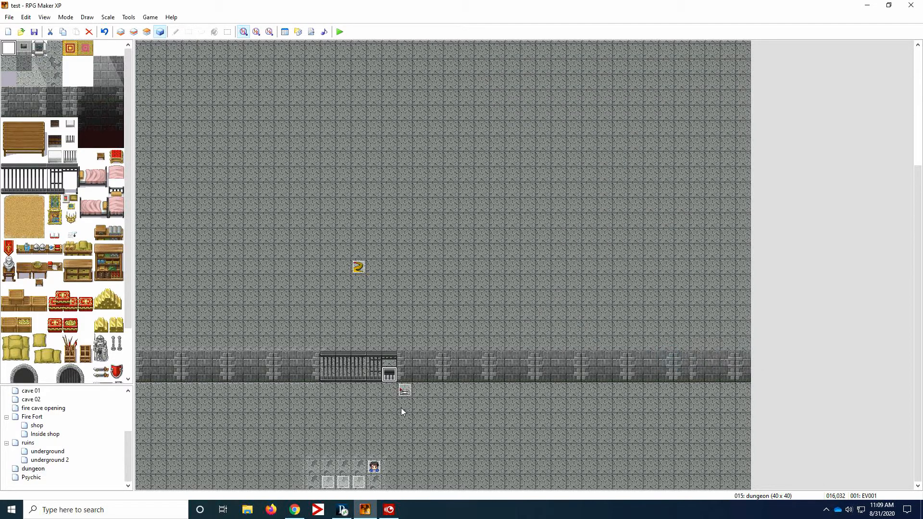
- Review the first page of lever event EV003, including its code branch and trigger
double_click(406, 390)
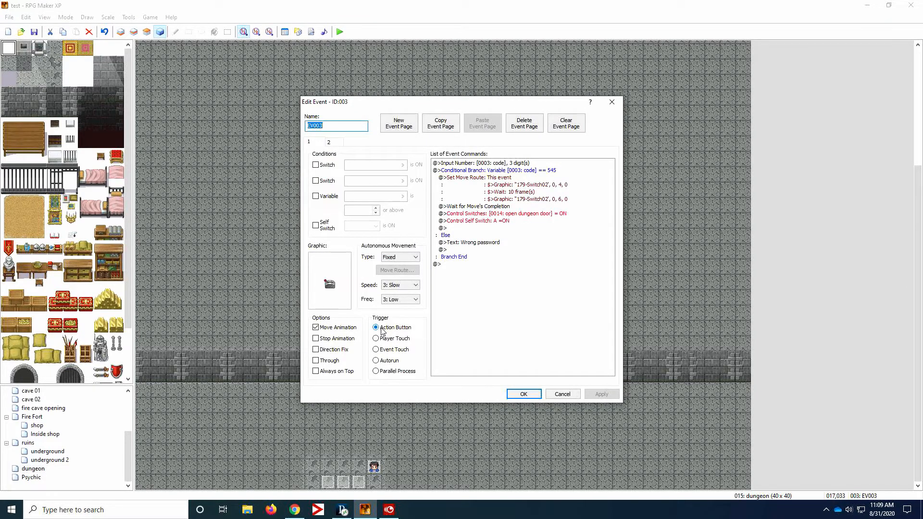
left_click_drag(429, 103, 498, 98)
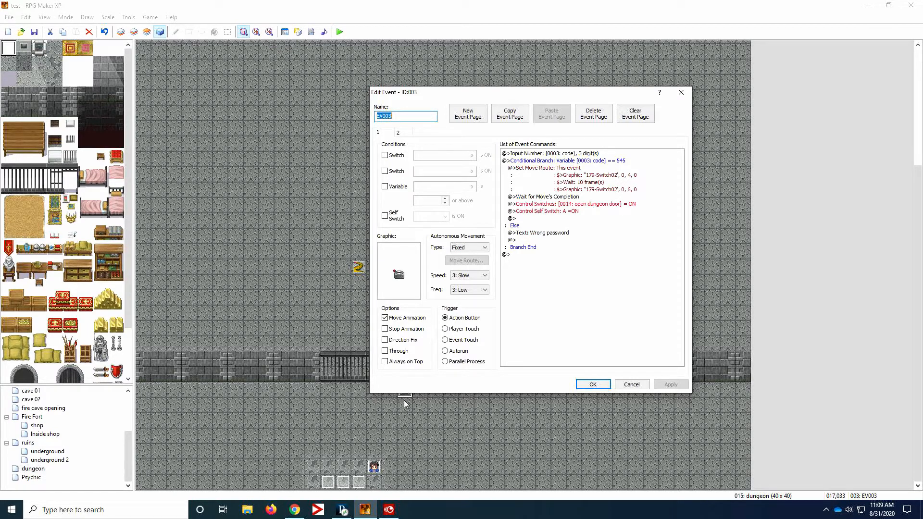
left_click(593, 384)
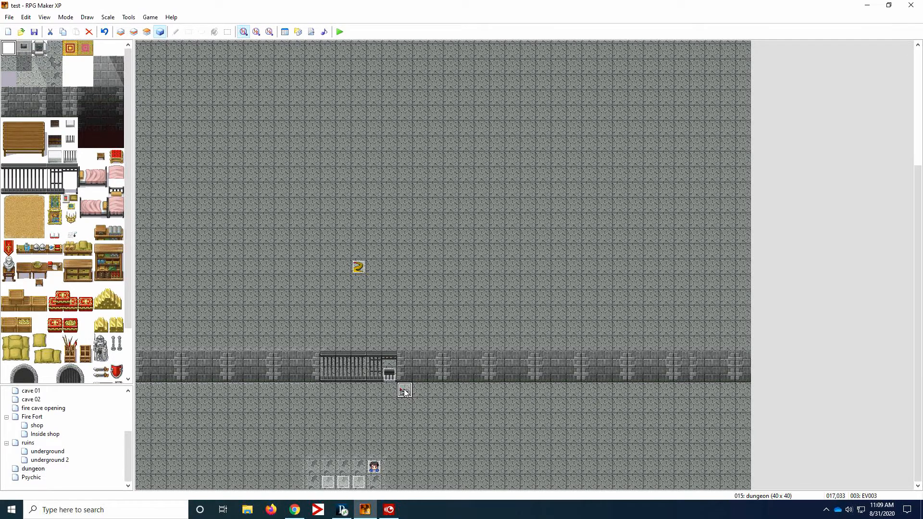
- Examine the dialogue text and triggers on both pages of the dungeon character event EV002
double_click(373, 467)
left_click_drag(402, 102, 443, 107)
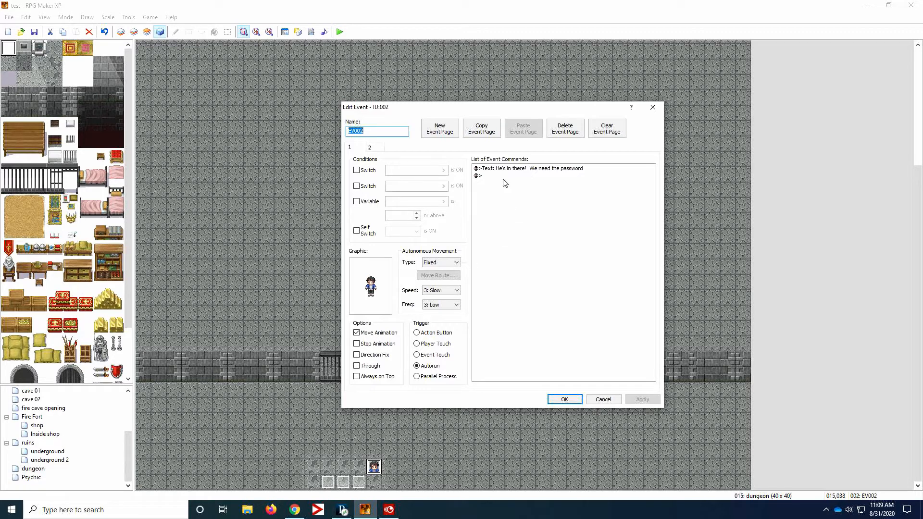
left_click(378, 151)
left_click_drag(439, 108, 520, 92)
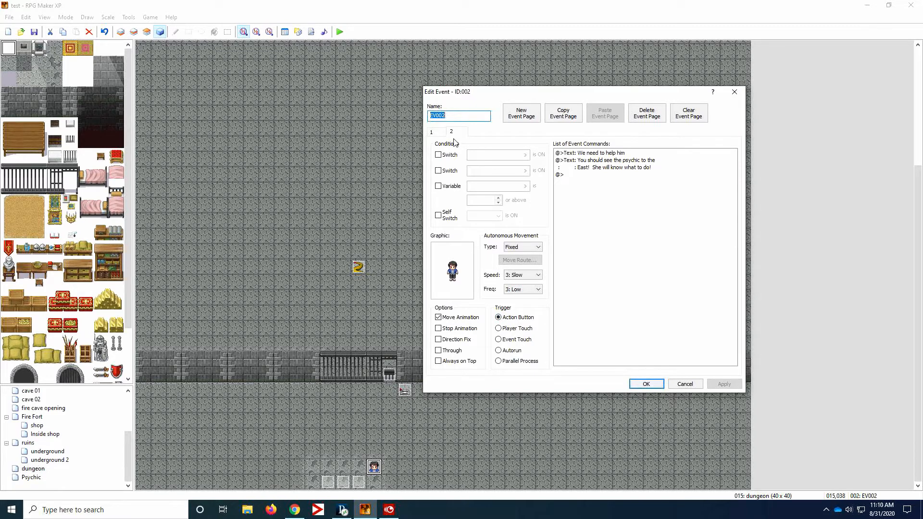
left_click(432, 133)
left_click(500, 351)
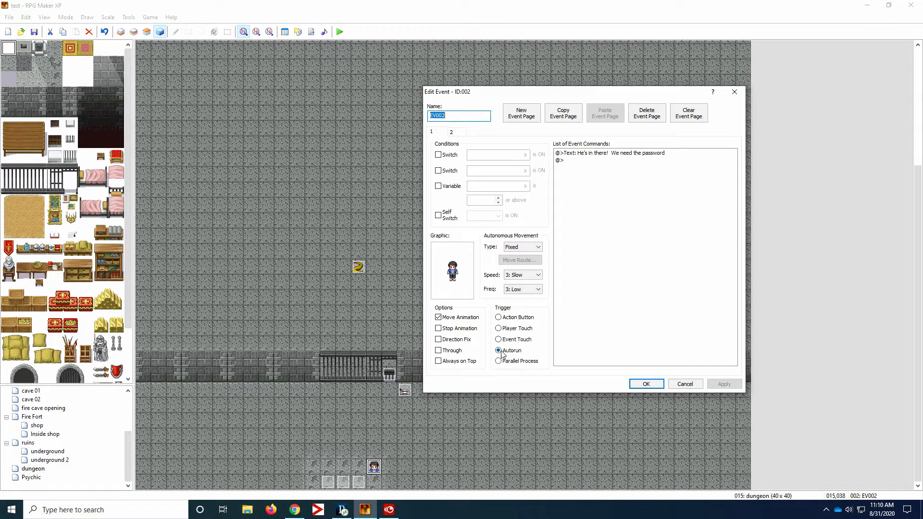
left_click(648, 384)
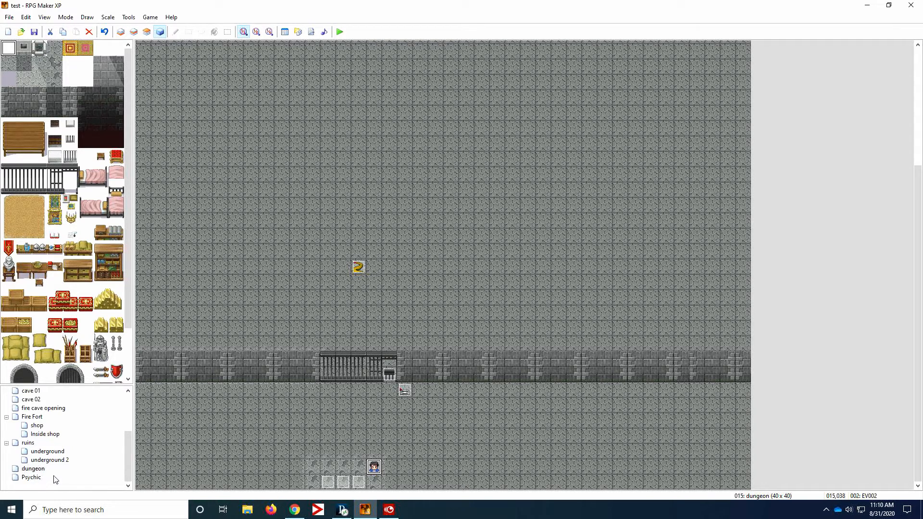
- Inspect the dungeon exit event EV005 and the Fire Fort's lower east path event EV010 for their switch and transfer settings
double_click(343, 482)
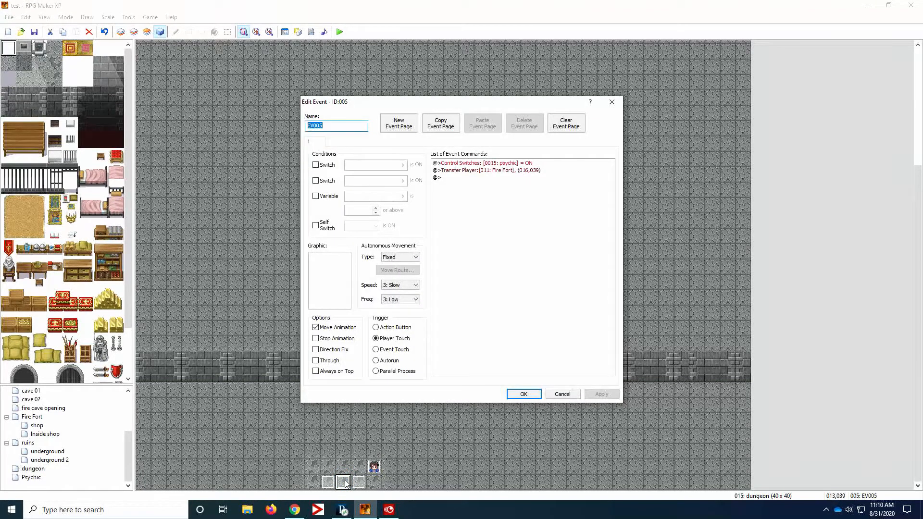
left_click(576, 394)
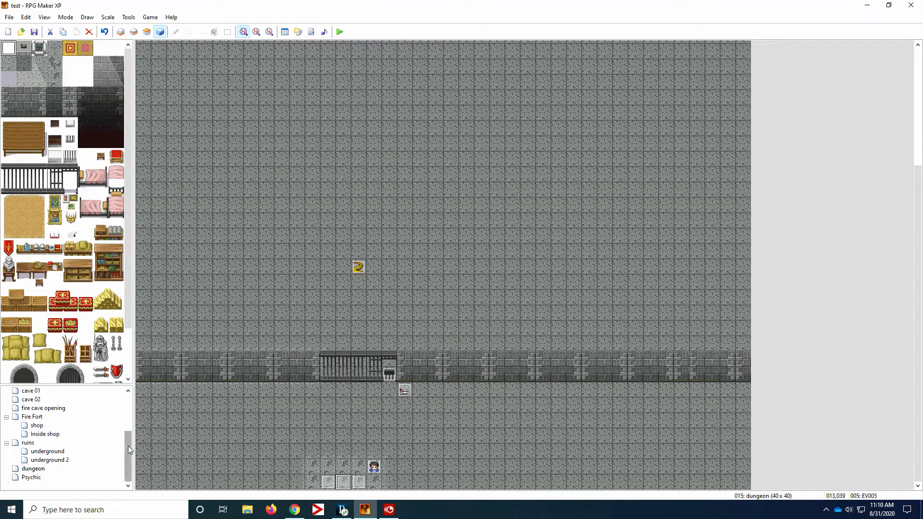
left_click_drag(128, 446, 128, 442)
left_click(42, 425)
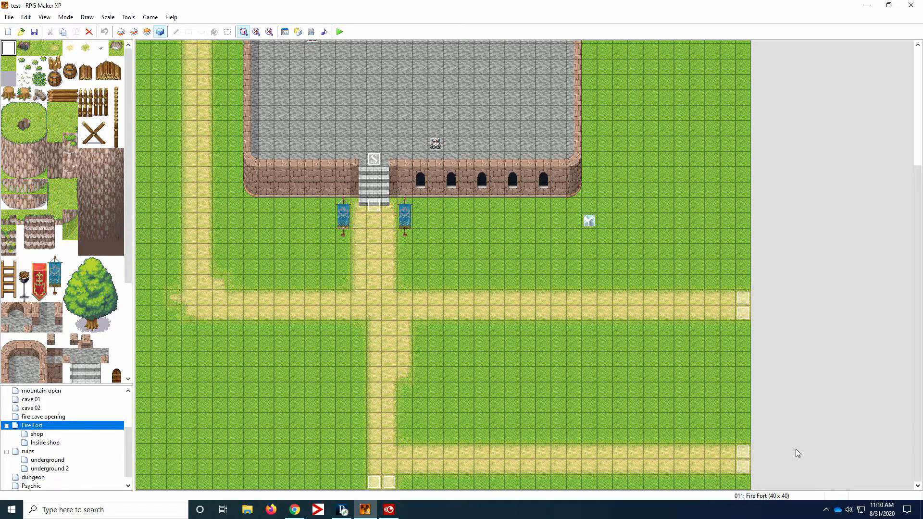
left_click(743, 452)
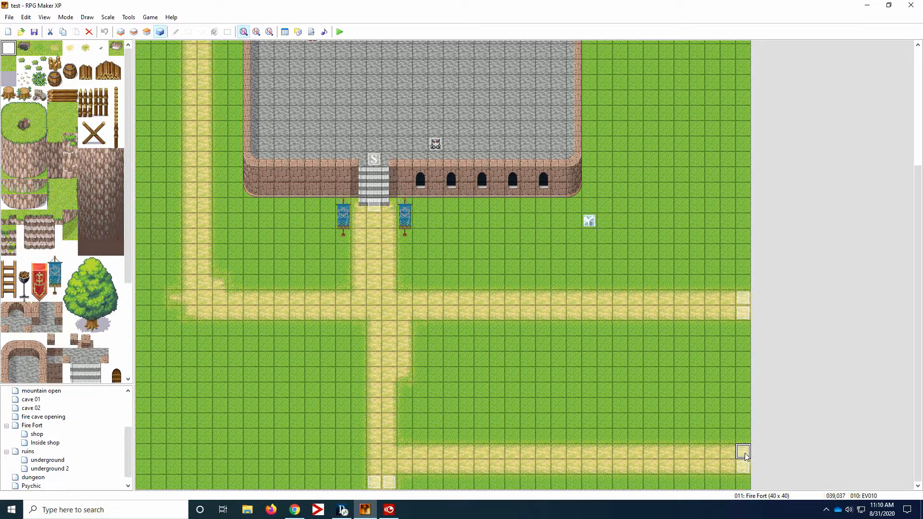
double_click(744, 453)
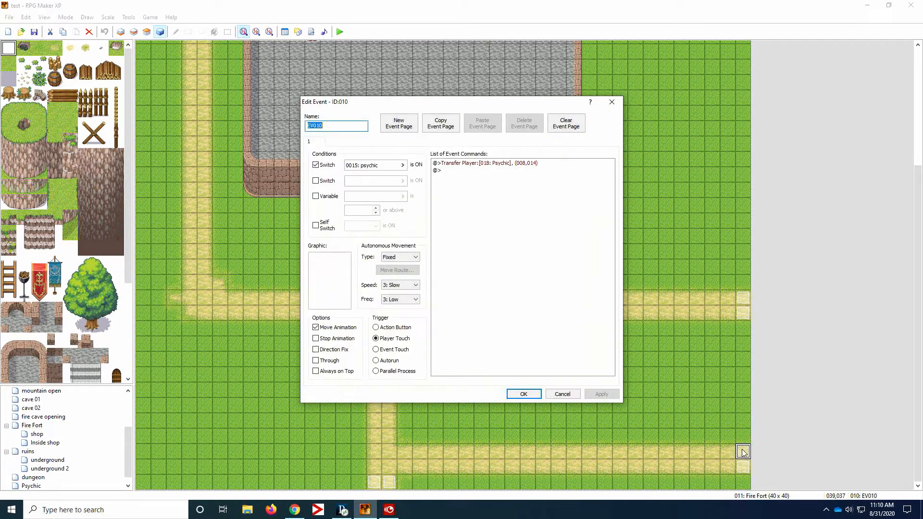
left_click(561, 394)
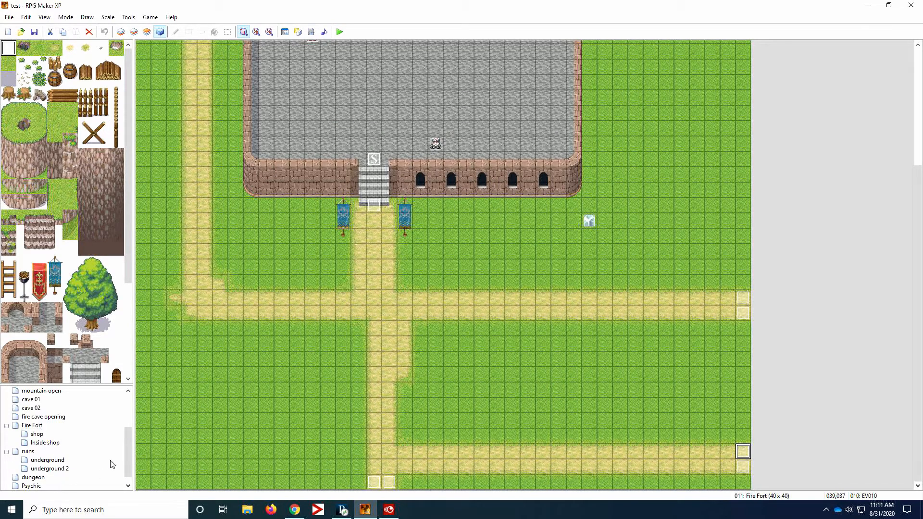
- Recheck the psychic switch link between dungeon exit EV005 and Fire Fort event EV010, and open the Psychic map
left_click(61, 478)
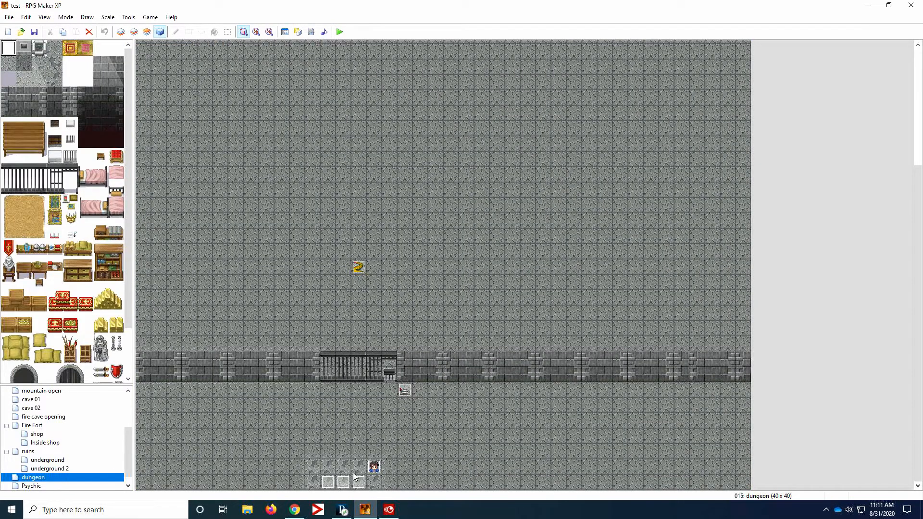
double_click(343, 482)
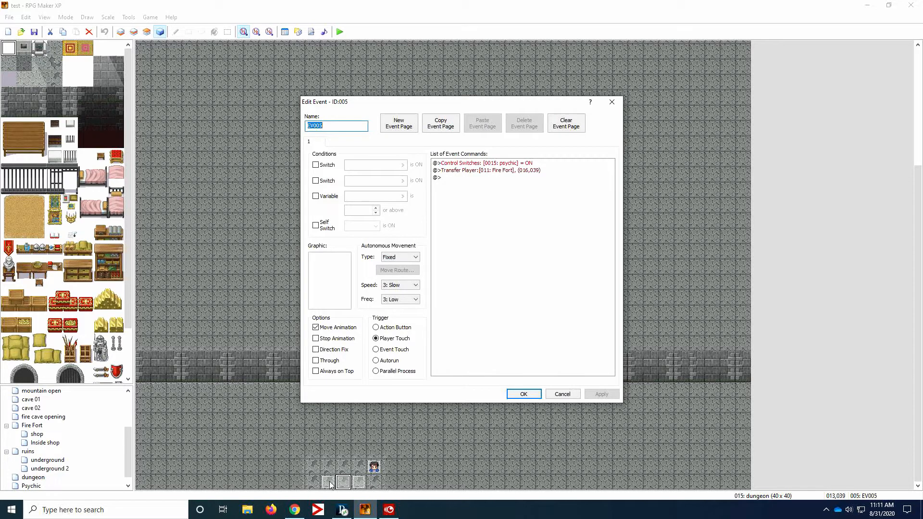
left_click(524, 394)
left_click(24, 486)
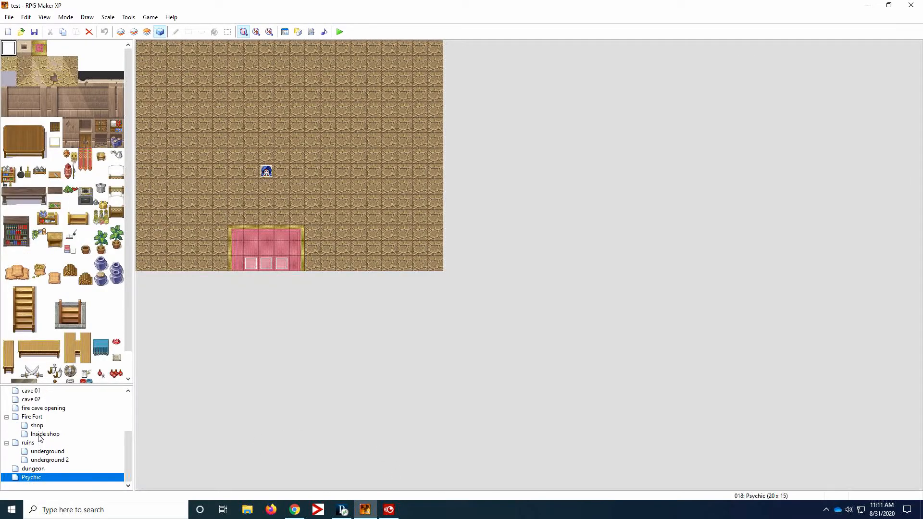
left_click(39, 418)
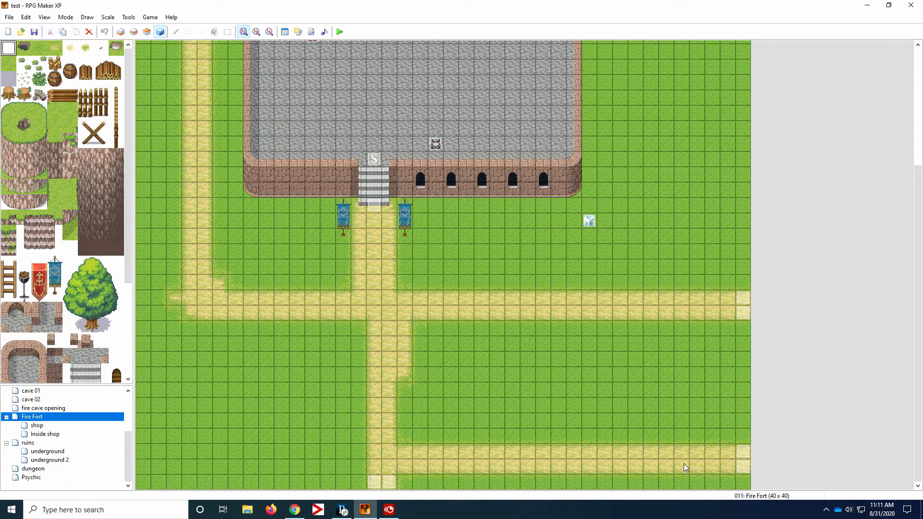
double_click(743, 451)
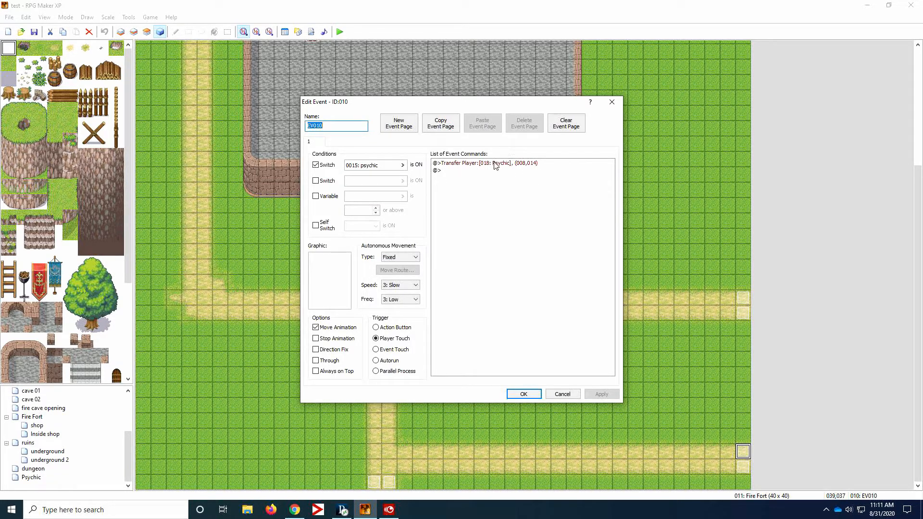
left_click(531, 393)
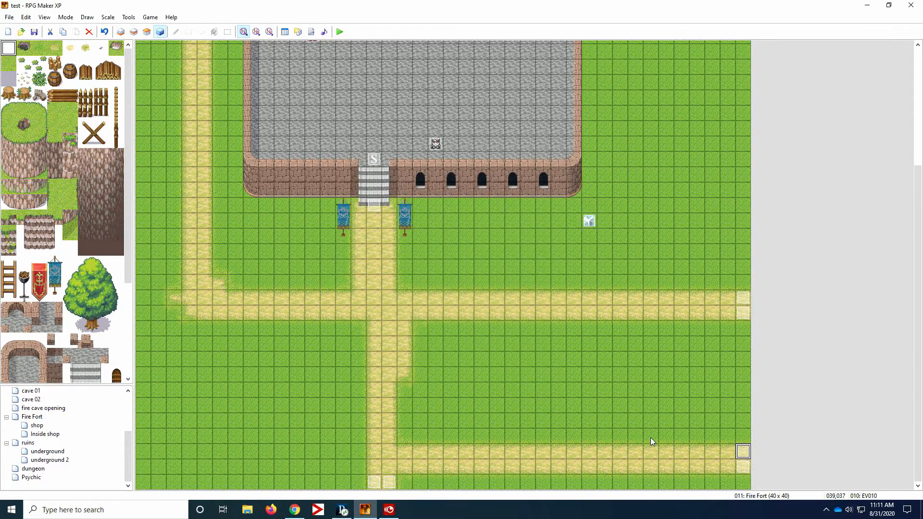
left_click(33, 478)
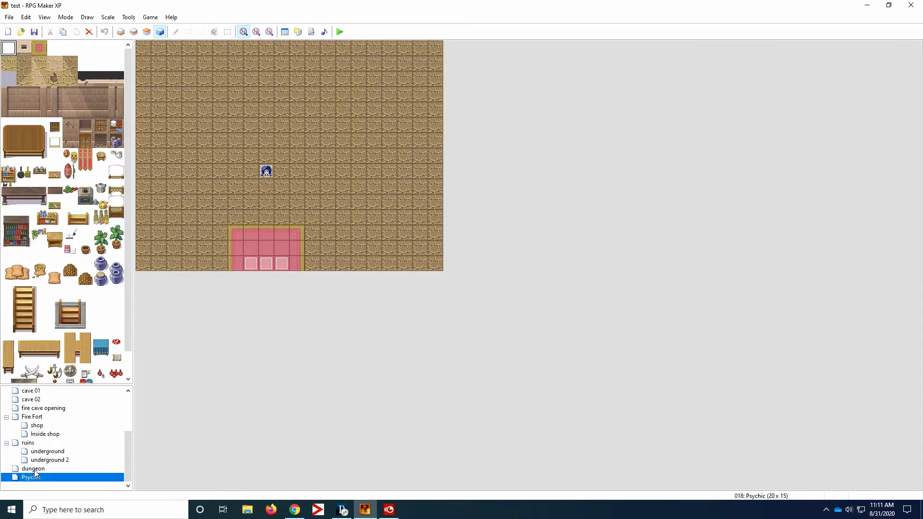
- Compare the dungeon, Fire Fort and Psychic maps to trace the event link, ending on the Psychic map
left_click(34, 470)
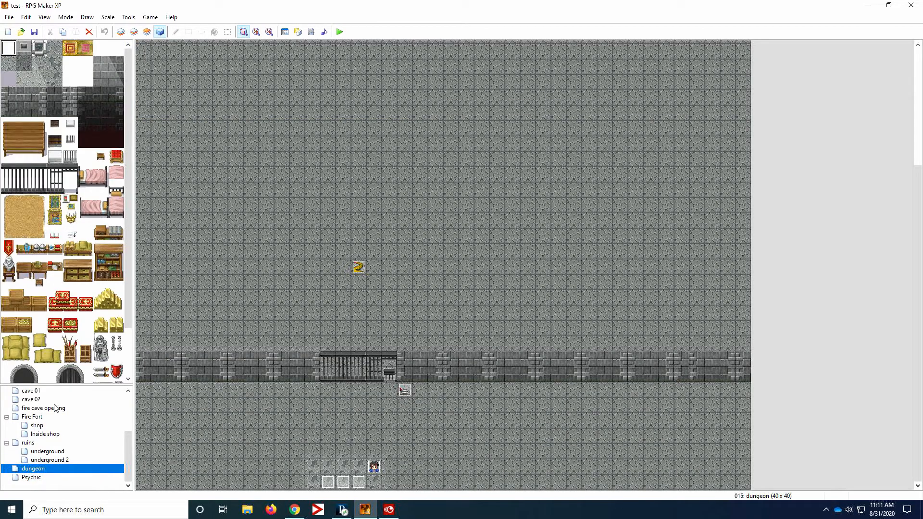
left_click(50, 422)
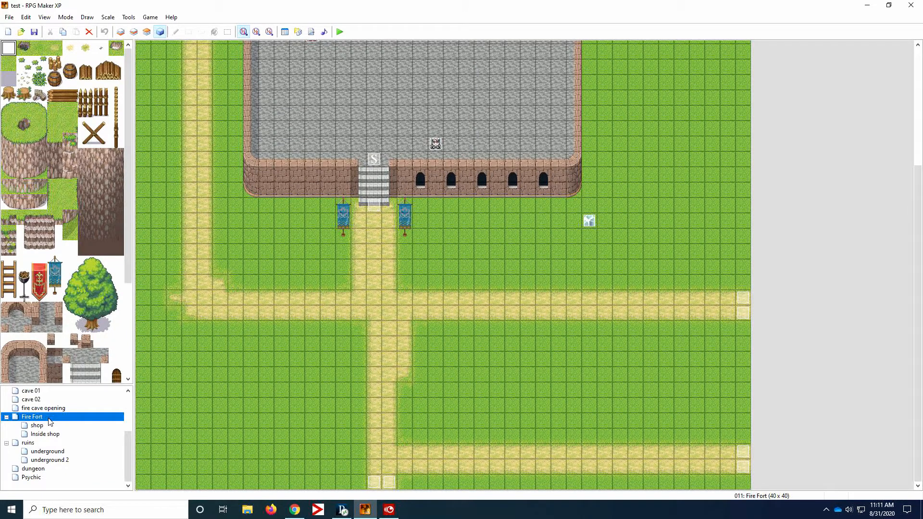
left_click(31, 477)
left_click(38, 419)
left_click(31, 477)
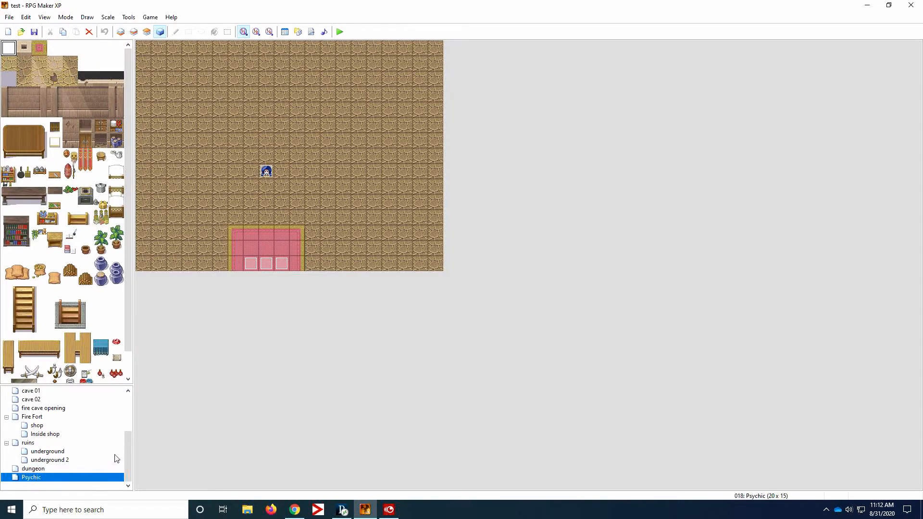
- Review the Psychic map character event EV001, focusing on its vision text and Show Picture commands
double_click(266, 173)
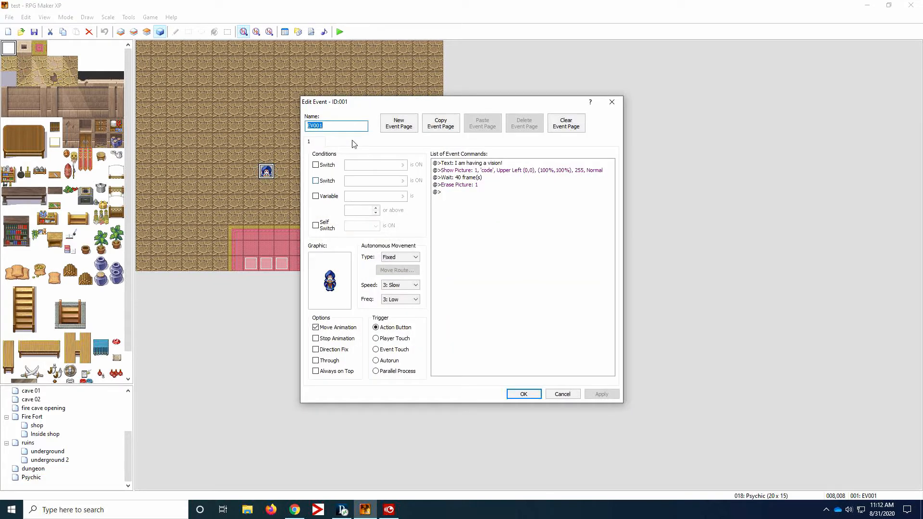
left_click_drag(394, 104, 460, 102)
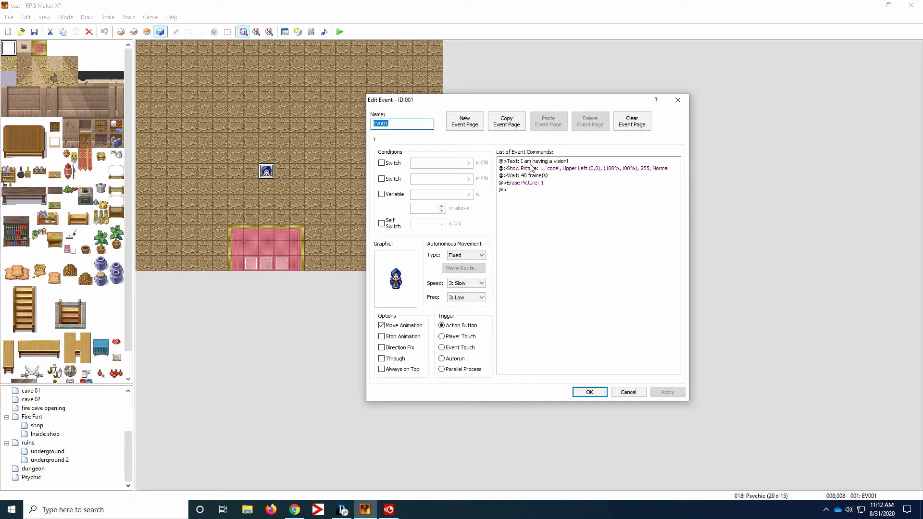
left_click(514, 163)
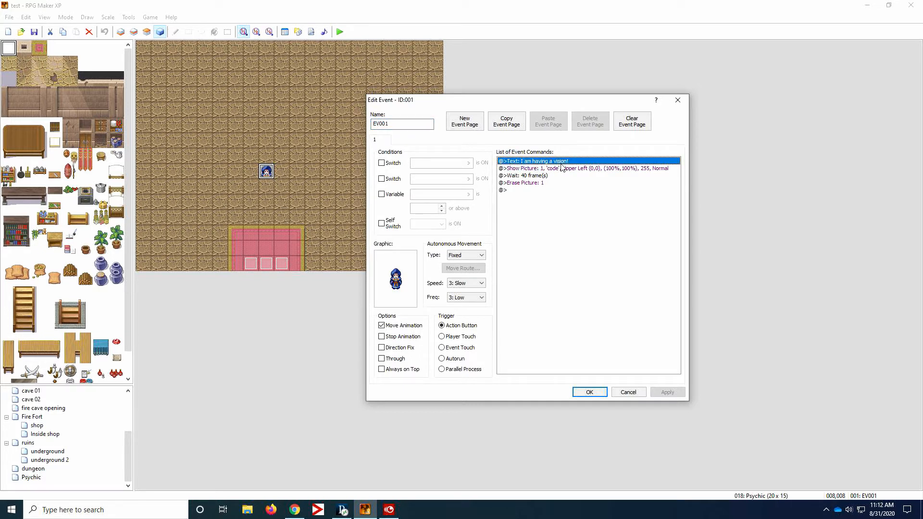
left_click(543, 168)
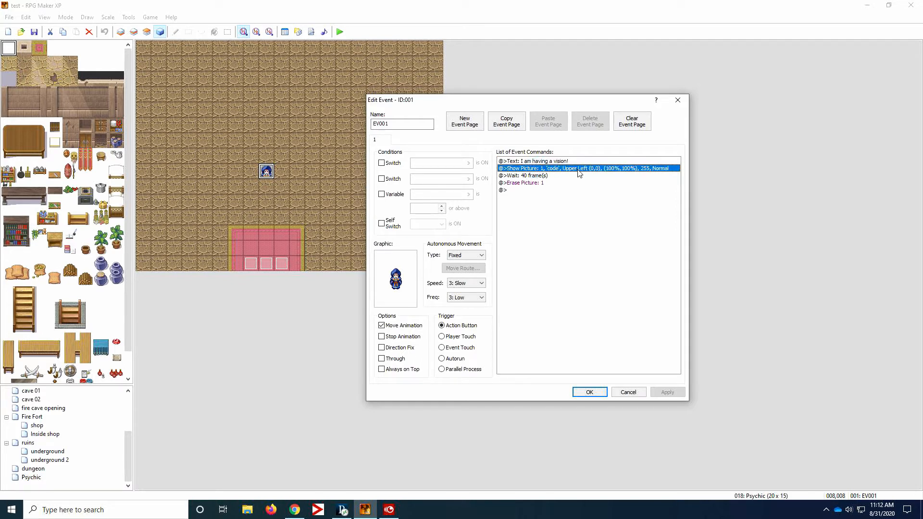
left_click(590, 392)
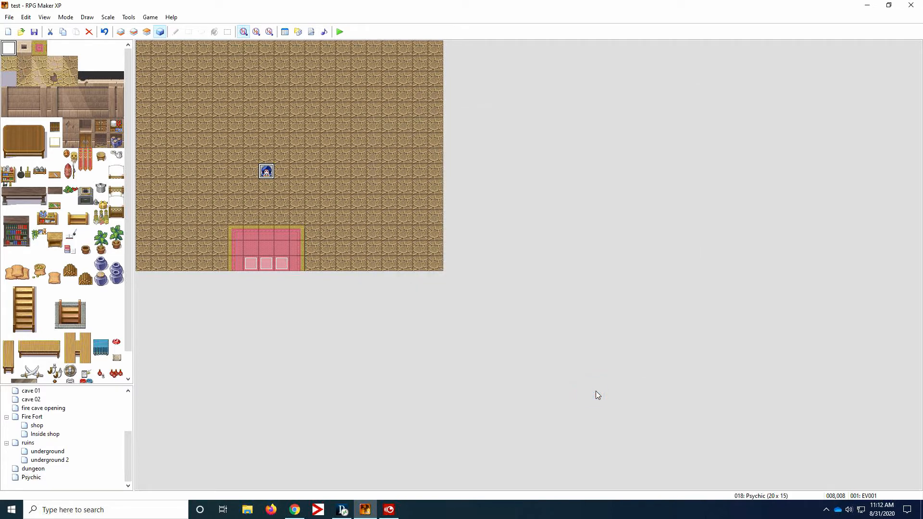
- Switch to Paint and draw a freehand heart with a handwritten word at its lower right on the blank canvas
left_click(98, 509)
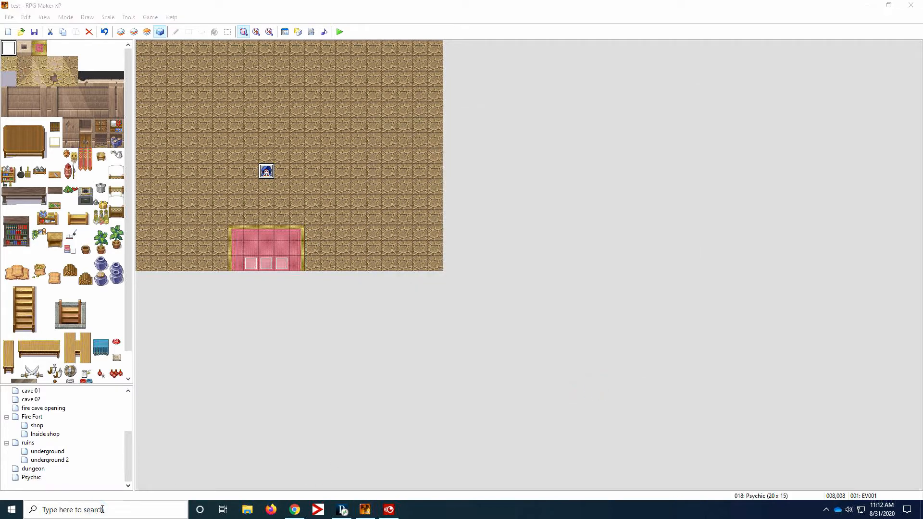
type("paint")
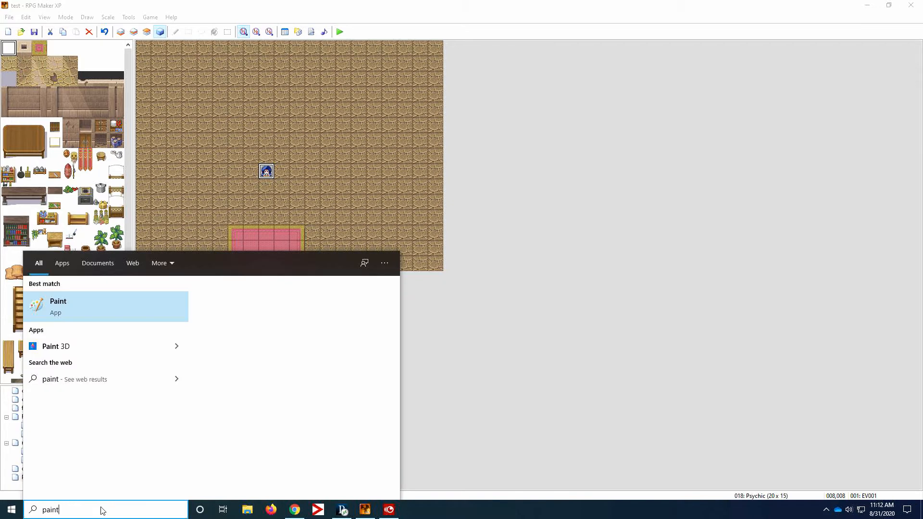
left_click(85, 306)
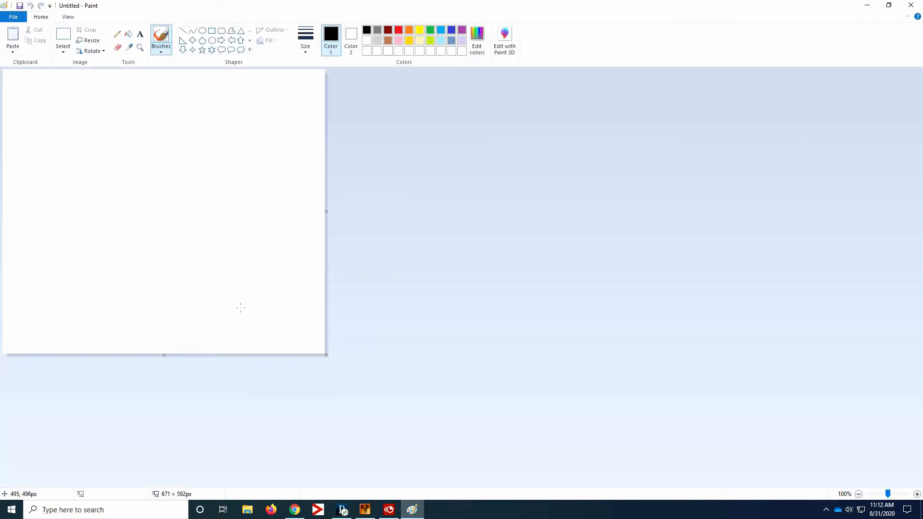
left_click(161, 43)
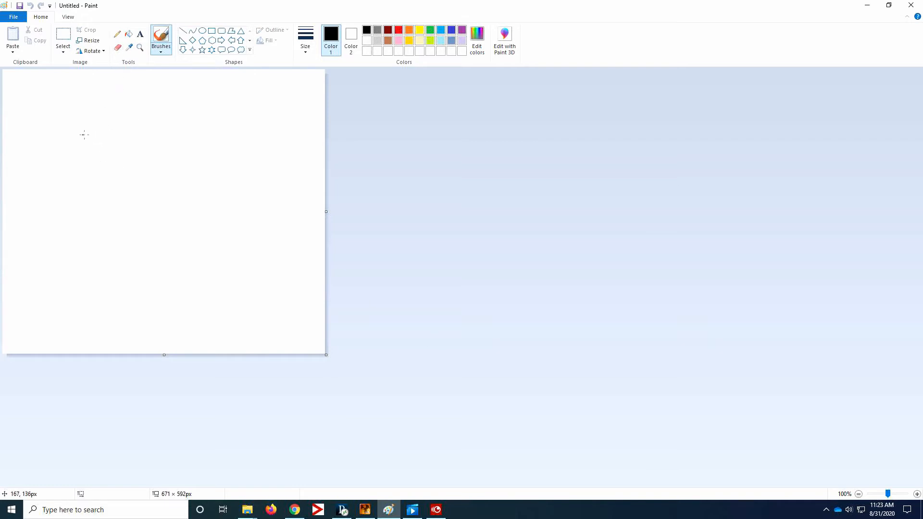
mouse_move(110, 136)
left_mouse_down()
mouse_move(46, 157)
mouse_move(90, 270)
left_mouse_up()
mouse_move(112, 136)
left_mouse_down()
mouse_move(138, 254)
mouse_move(115, 317)
left_mouse_up()
mouse_move(160, 260)
left_mouse_down()
mouse_move(162, 286)
mouse_move(174, 262)
mouse_move(193, 272)
mouse_move(220, 248)
mouse_move(319, 218)
left_mouse_up()
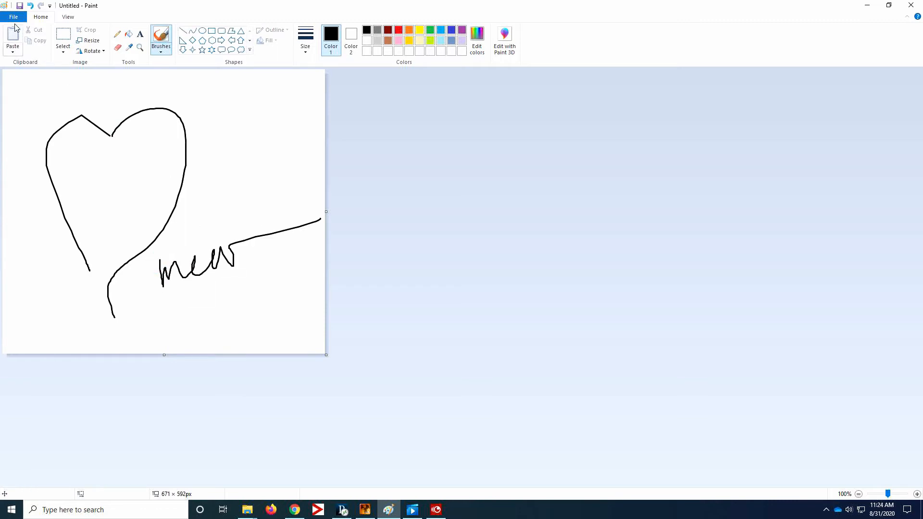
- Locate the Graphics > Pictures folder of test (aug 20) as the drawing's save location, cancel saving and return to RPG Maker XP
left_click(20, 5)
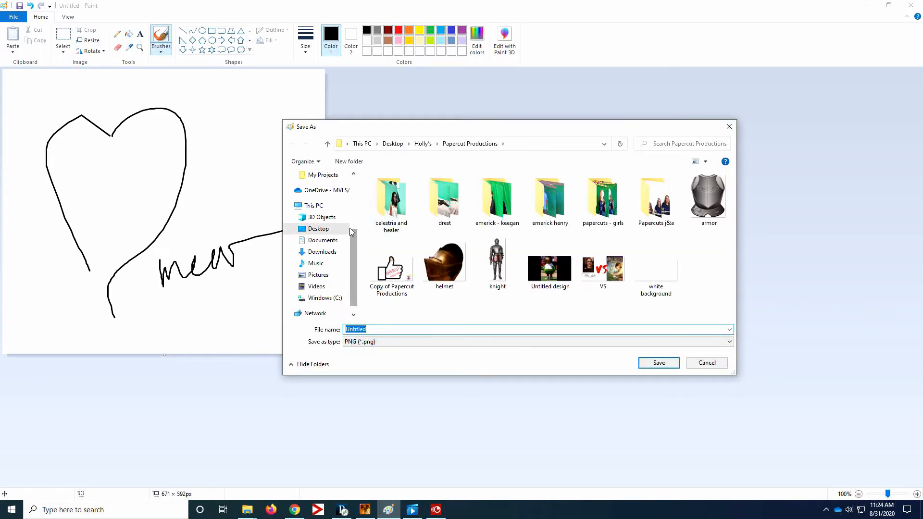
scroll(352, 236, "up", 3)
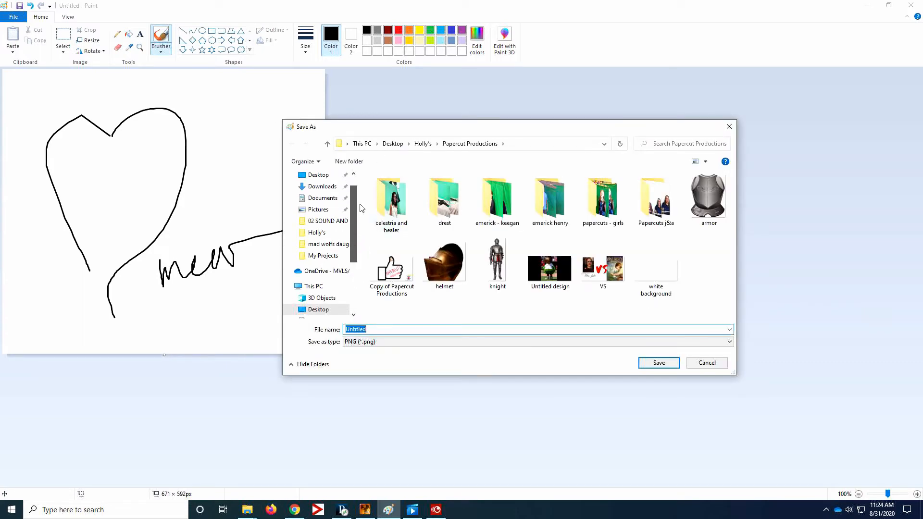
scroll(361, 208, "up", 2)
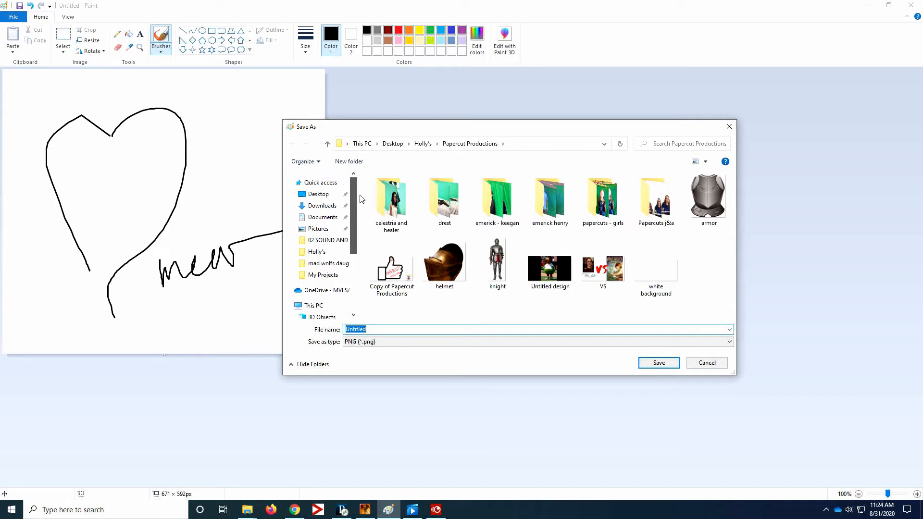
left_click(316, 197)
left_click(418, 260)
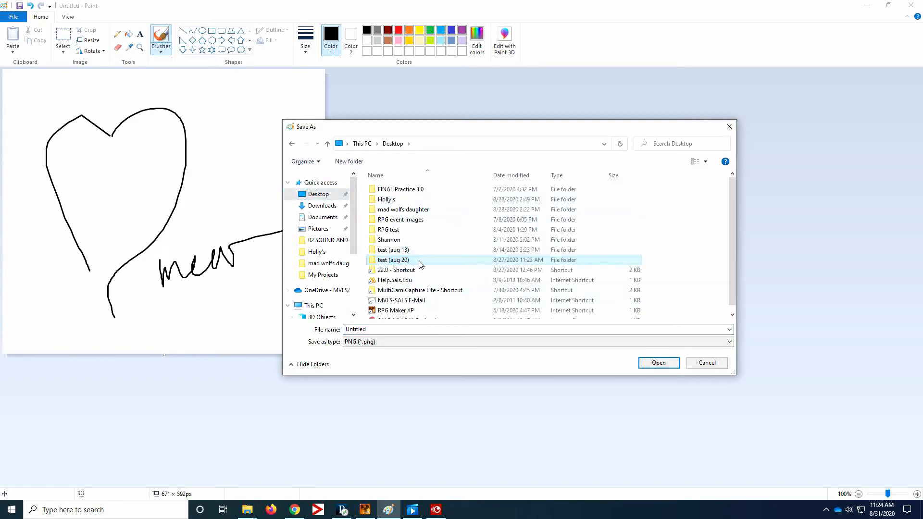
double_click(408, 261)
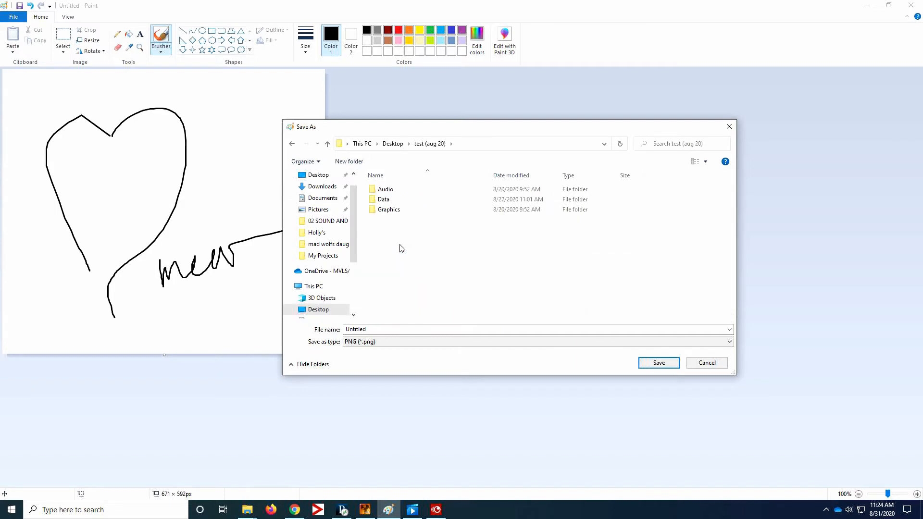
double_click(391, 212)
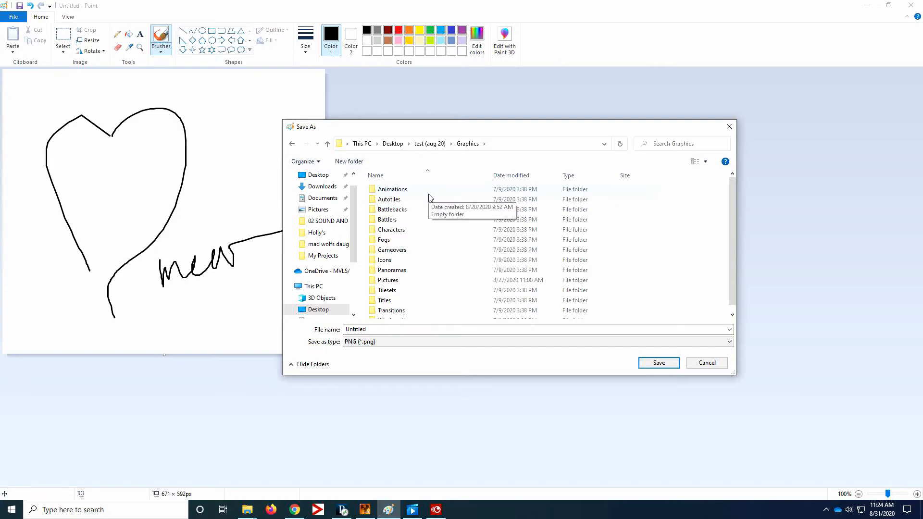
double_click(392, 280)
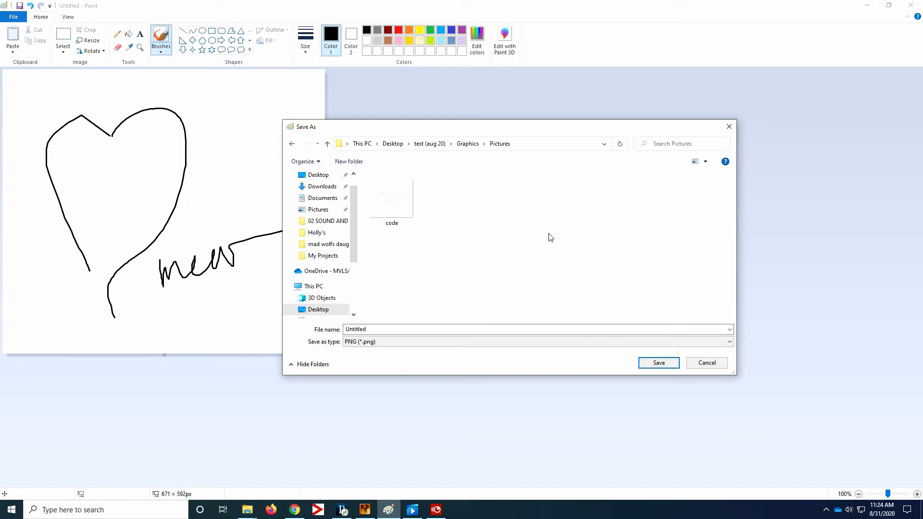
left_click(706, 363)
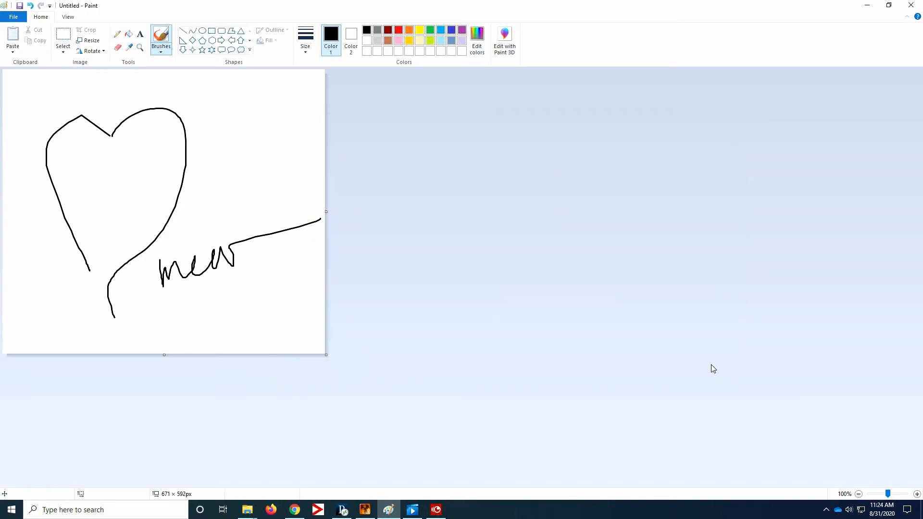
left_click(867, 6)
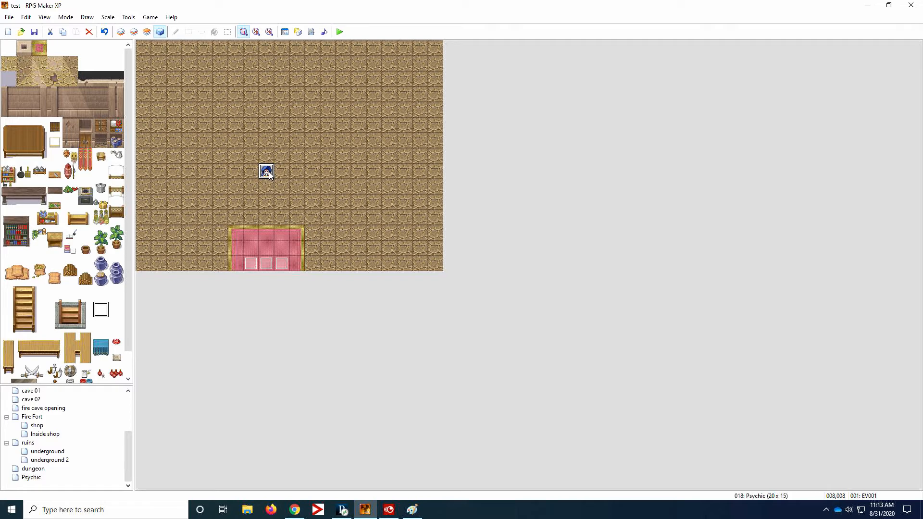
- Reopen the Psychic character event EV001 and check the settings of its existing Show Picture command without changing them
double_click(267, 171)
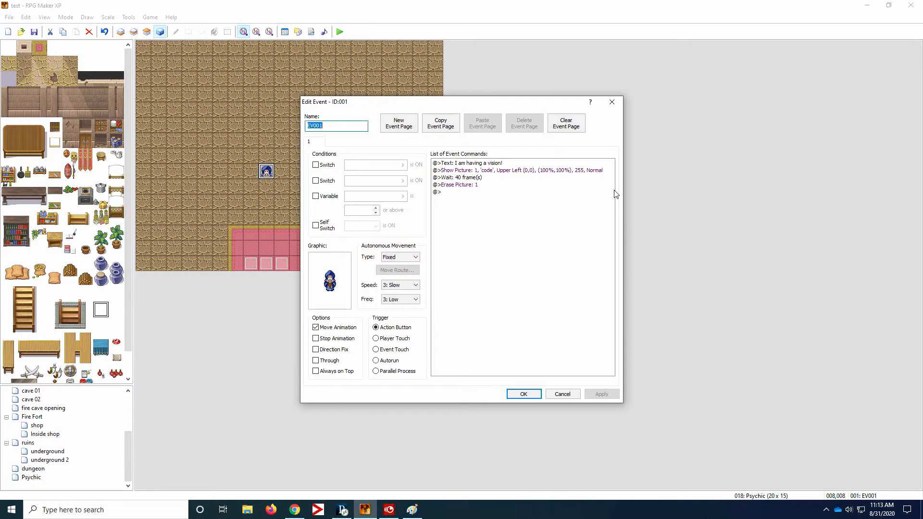
double_click(532, 170)
left_click_drag(503, 168, 645, 168)
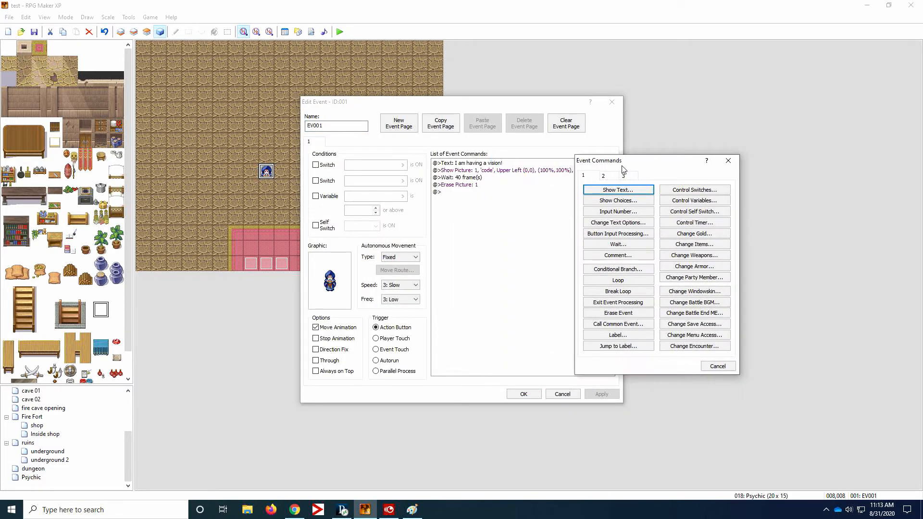
left_click(722, 368)
right_click(466, 170)
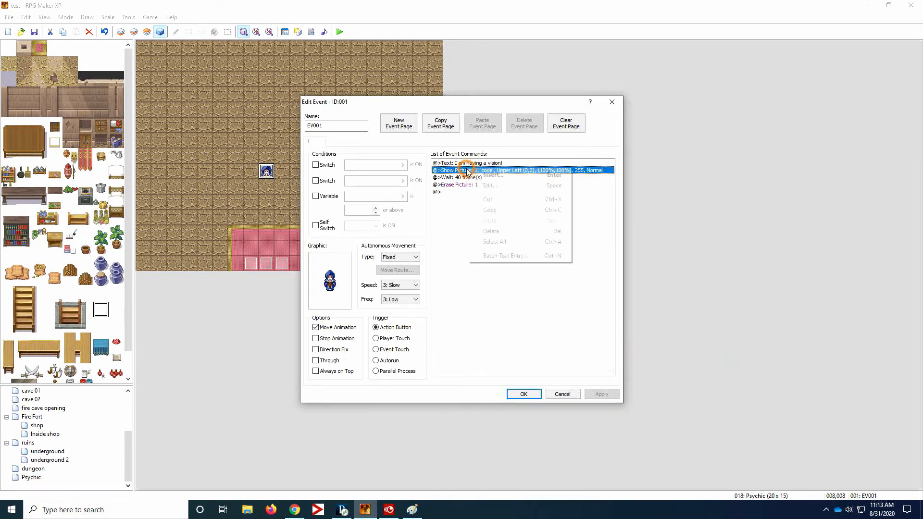
left_click(481, 184)
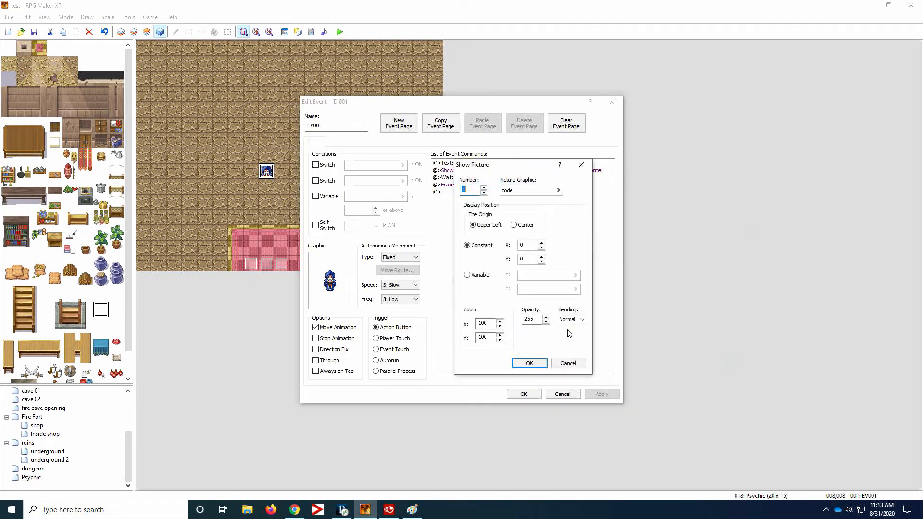
left_click(569, 363)
- Start inserting a new Show Picture command at the existing Show Picture line of event EV001
left_click(471, 163)
left_click(473, 169)
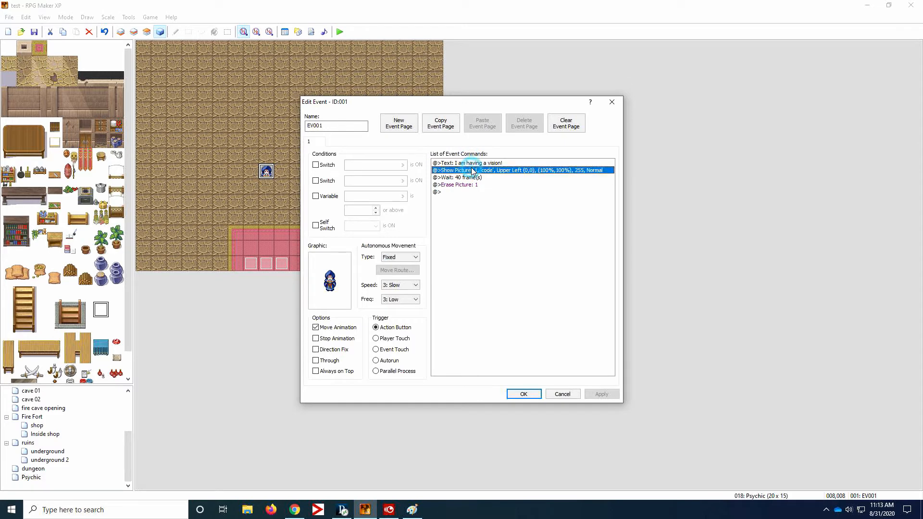
right_click(473, 169)
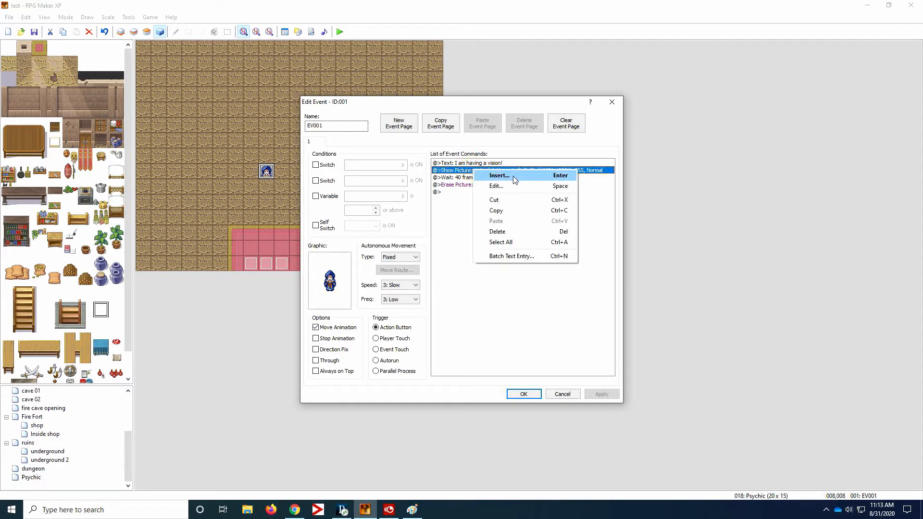
left_click(499, 175)
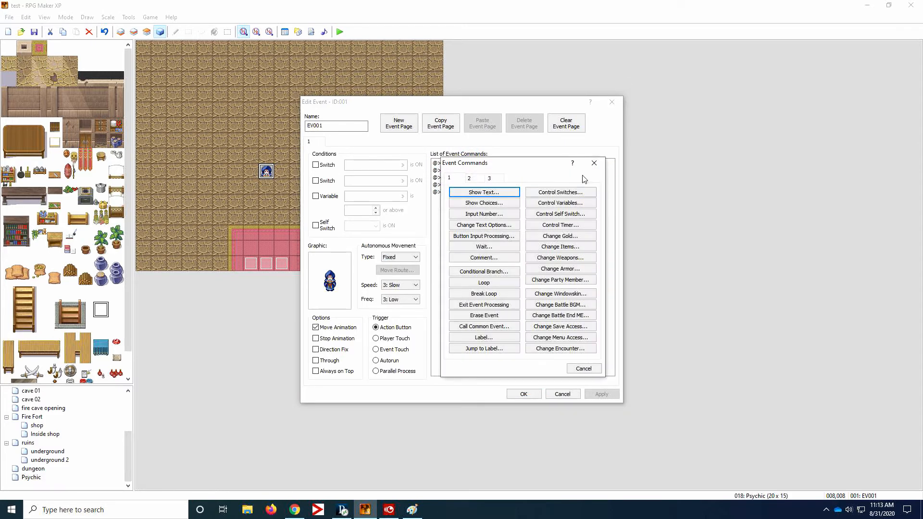
left_click(598, 171)
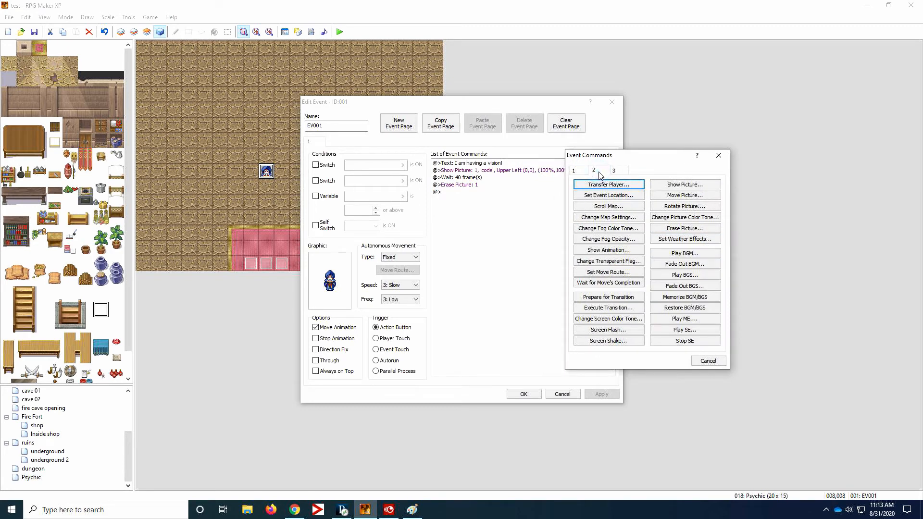
left_click(623, 172)
left_click(595, 171)
left_click(696, 188)
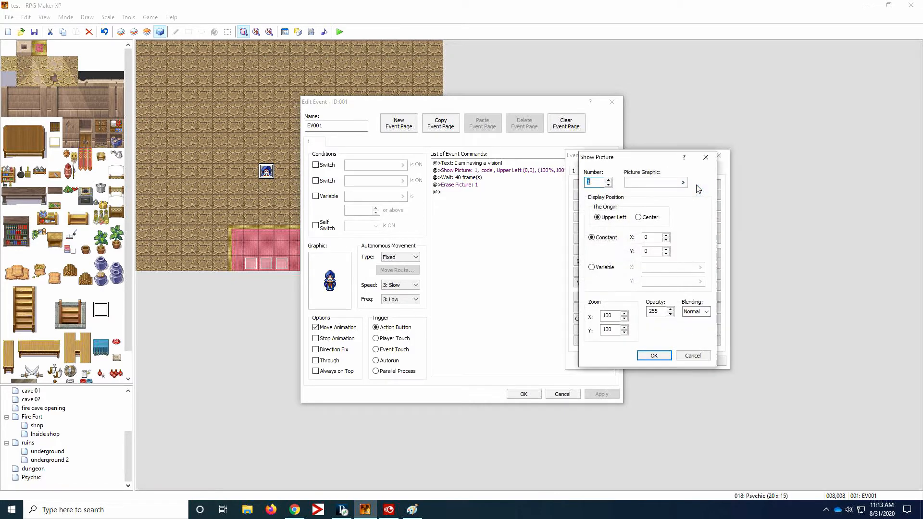
left_click_drag(615, 159, 624, 153)
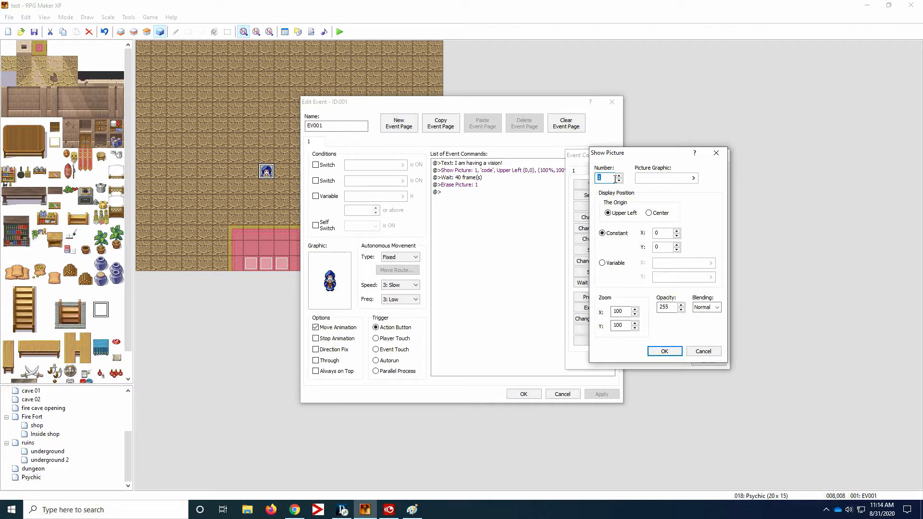
- Insert a second Show Picture command for picture 1 with the 'code' graphic at the default position, and delete the duplicate command
left_click(693, 179)
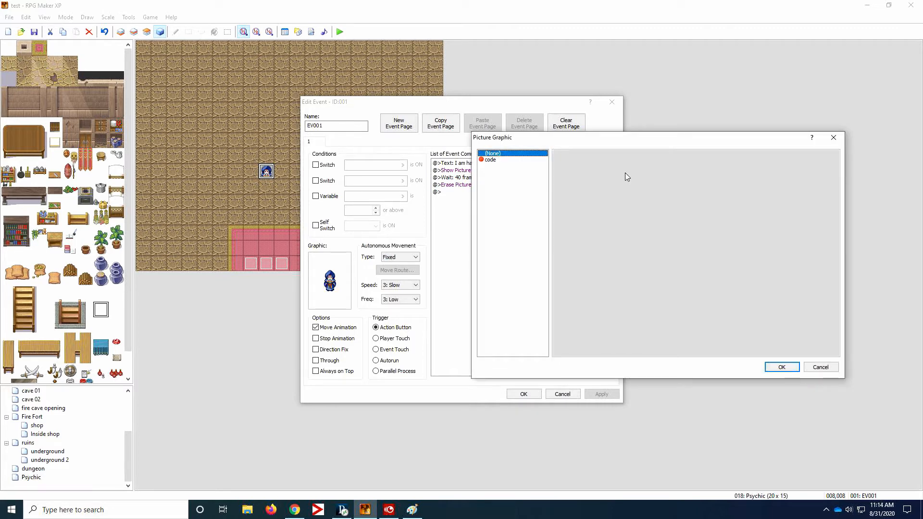
left_click(490, 160)
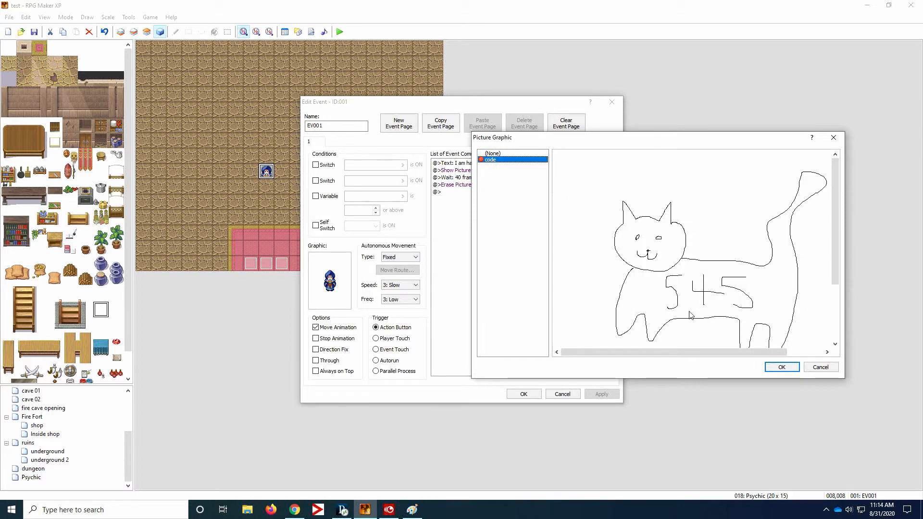
mouse_move(740, 353)
left_mouse_down()
mouse_move(771, 354)
mouse_move(738, 352)
left_mouse_up()
left_click_drag(836, 267, 836, 323)
left_click_drag(773, 353, 837, 287)
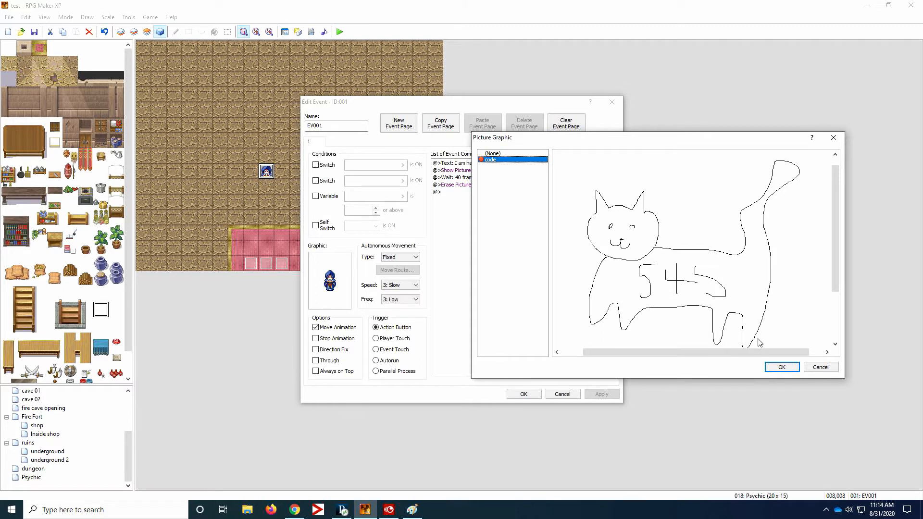
left_click(782, 368)
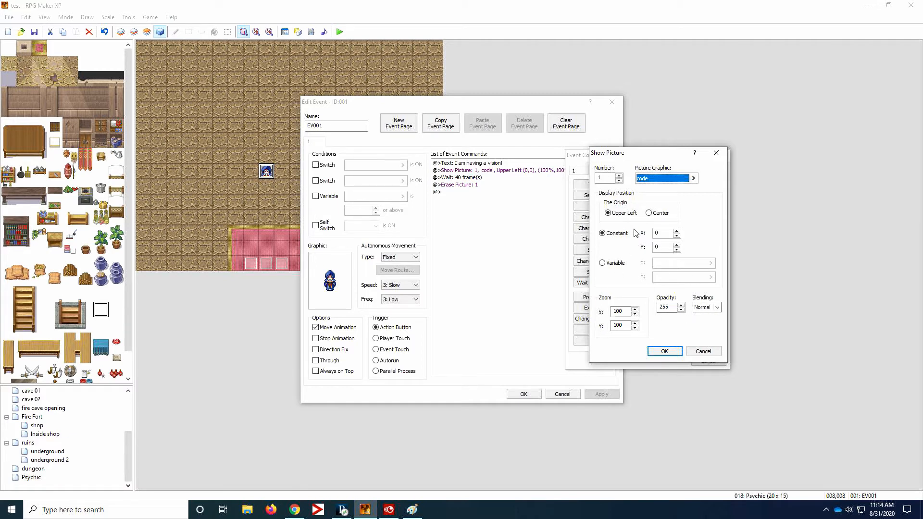
left_click(665, 351)
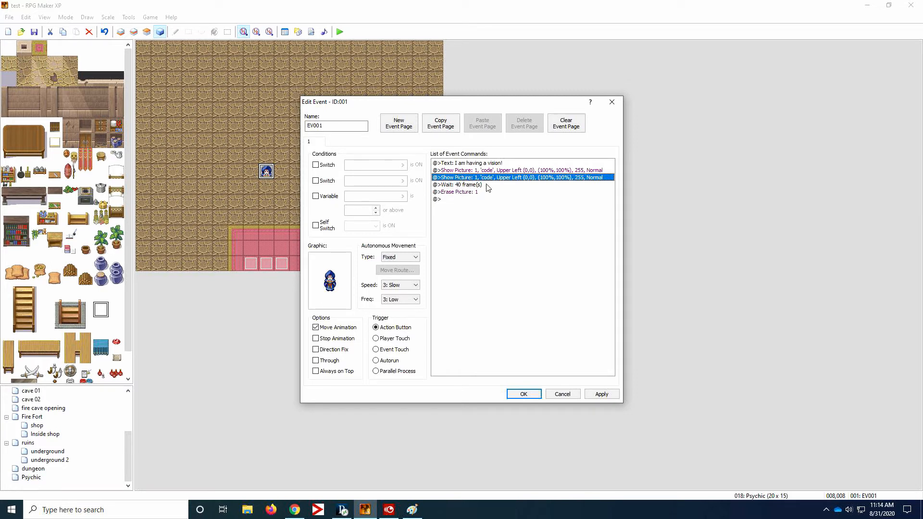
key("Delete")
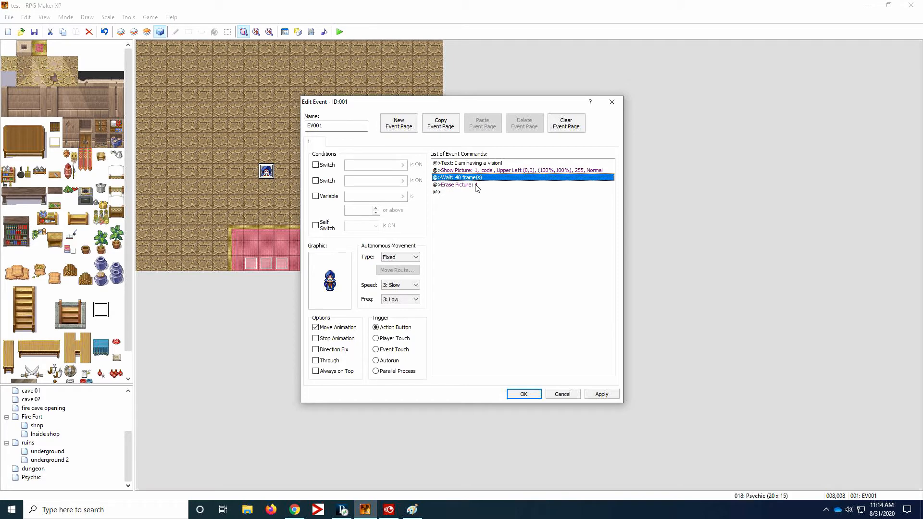
- Insert another Erase Picture command for picture 1 in EV001, delete the duplicate, and close the event
left_click(459, 186)
right_click(466, 187)
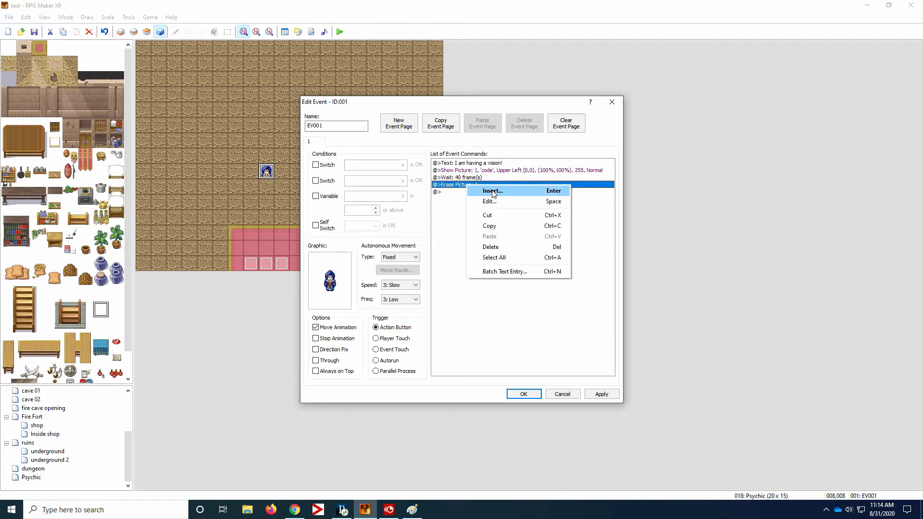
left_click(495, 192)
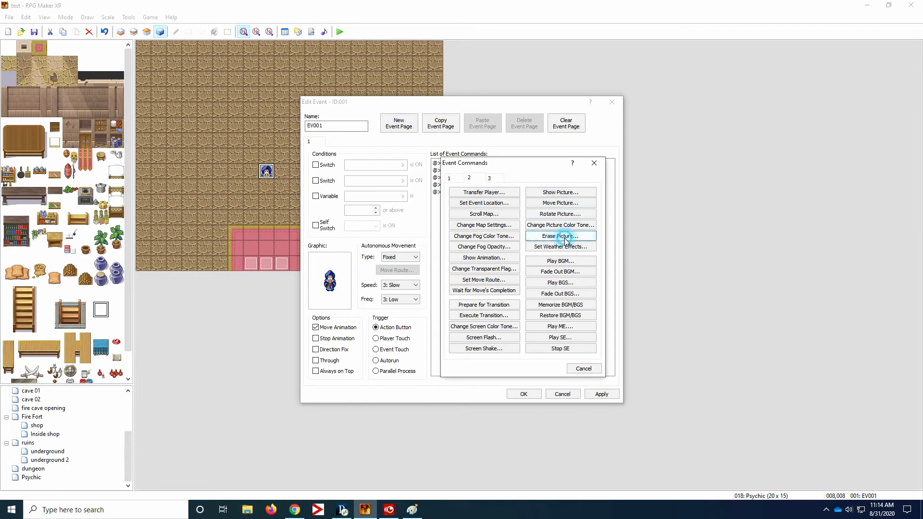
left_click(560, 236)
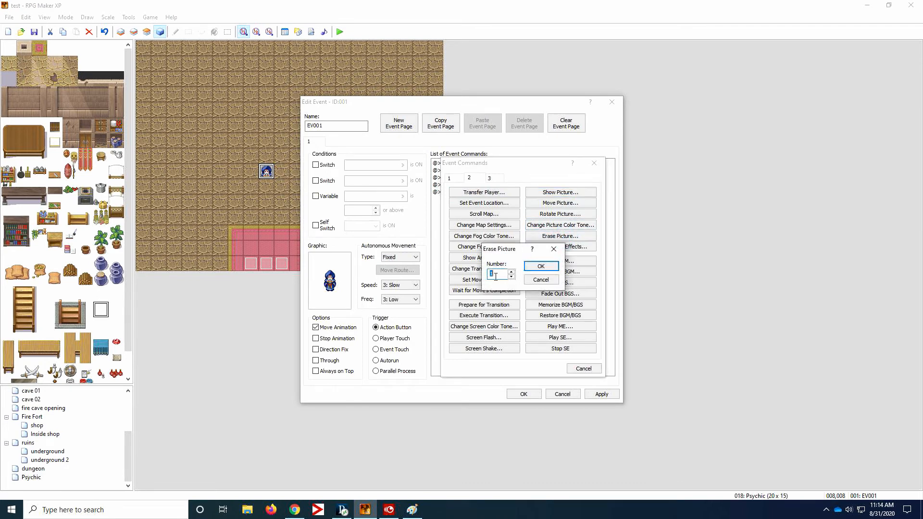
left_click(540, 266)
key("Delete")
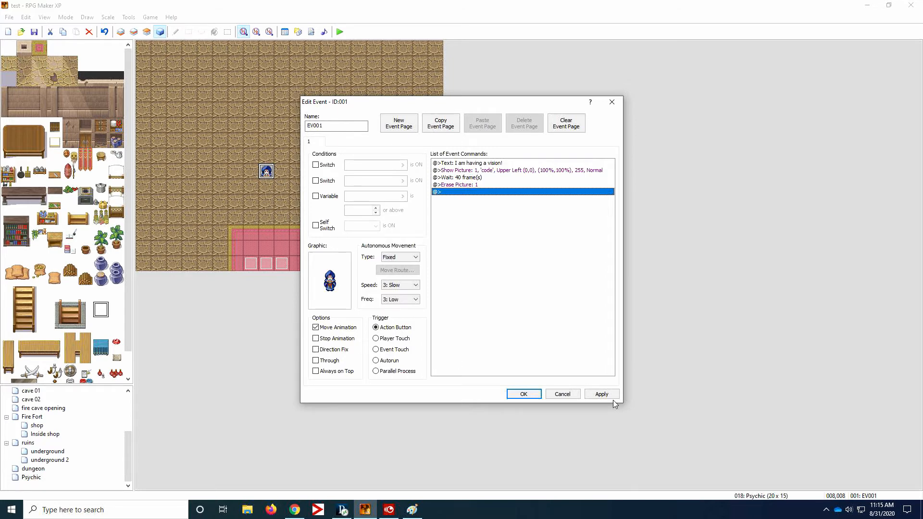
left_click(536, 396)
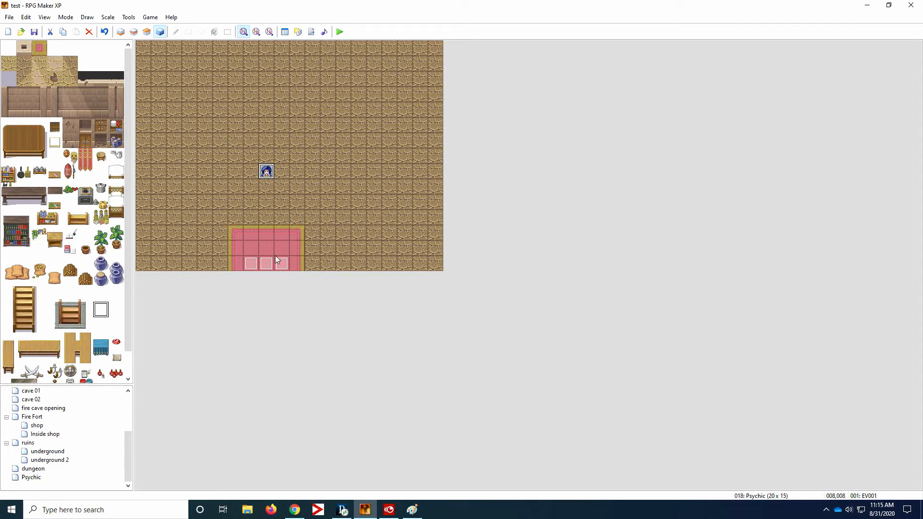
- Open the golden serpent event EV007 on the dungeon map and examine the conditions and commands of its three pages
left_click(44, 469)
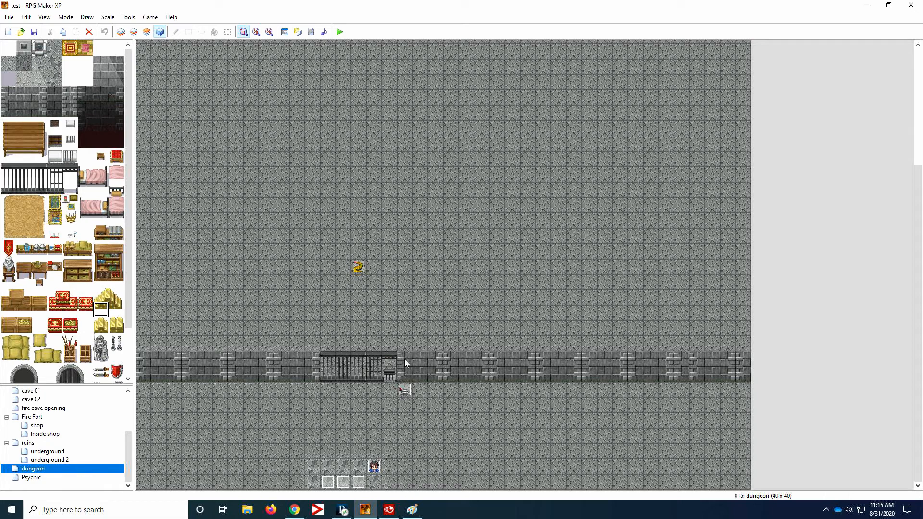
double_click(360, 268)
left_click_drag(395, 105, 547, 58)
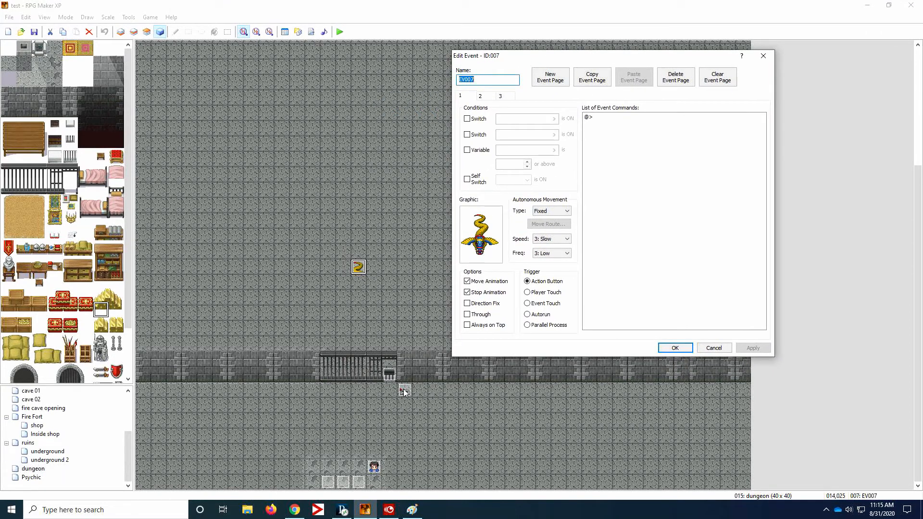
left_click(485, 96)
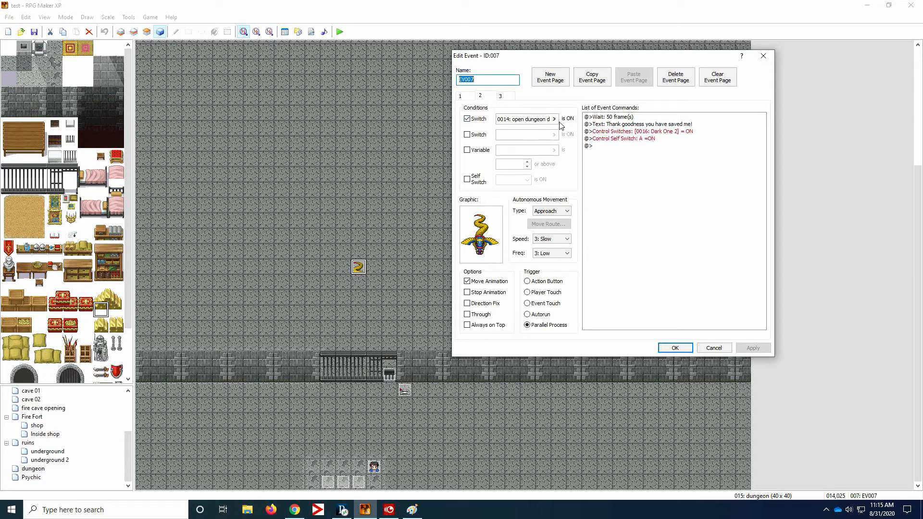
left_click(462, 96)
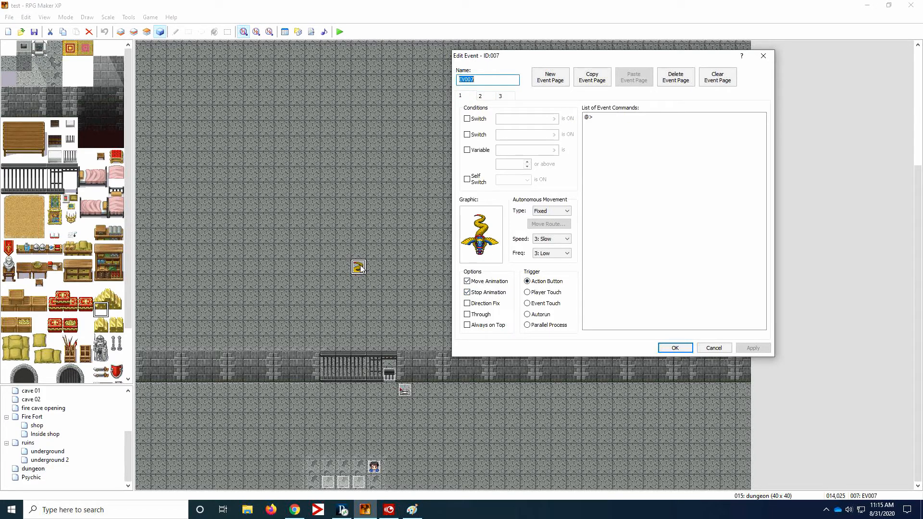
left_click(481, 97)
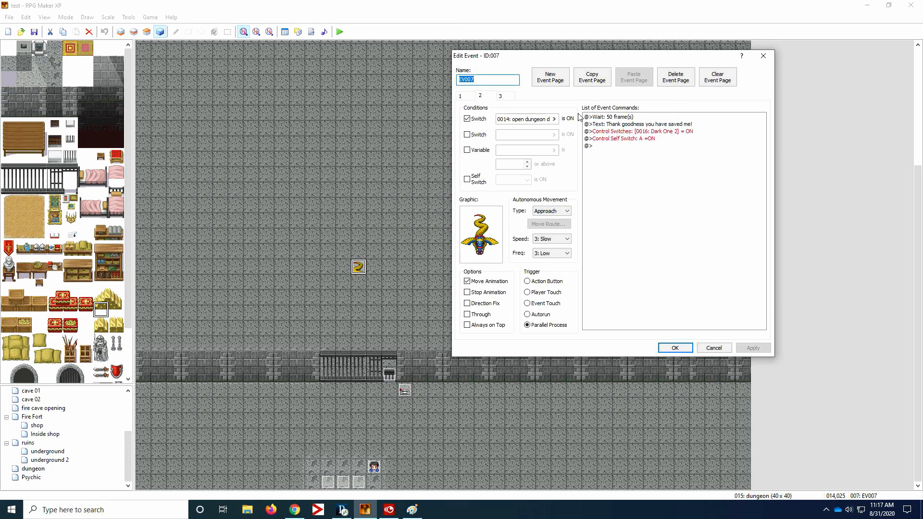
left_click(508, 99)
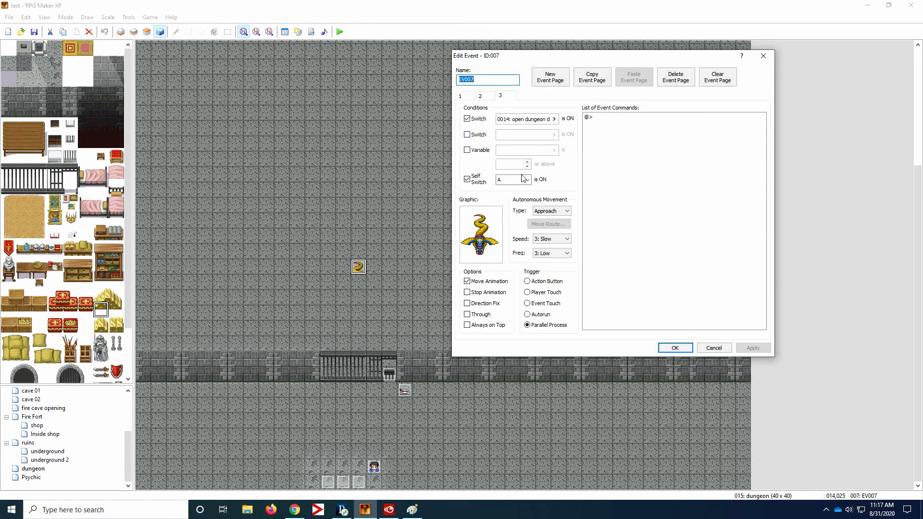